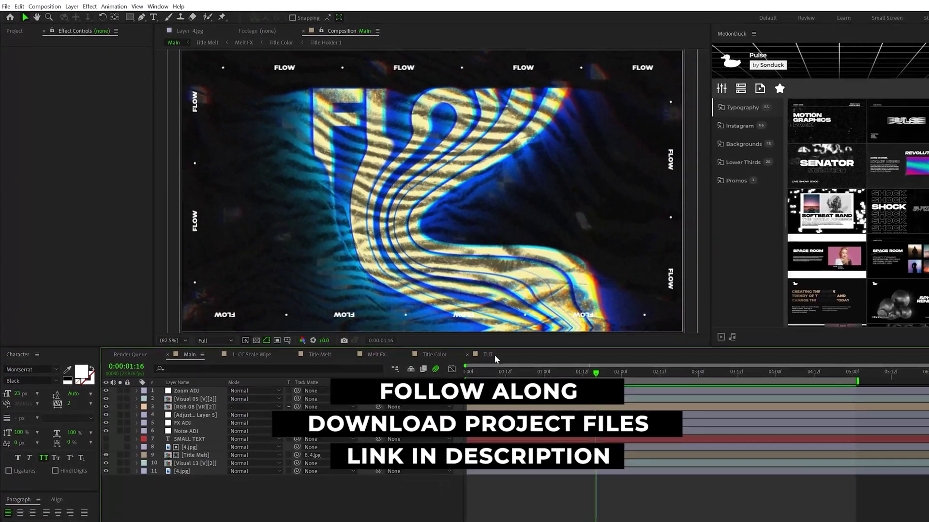
# Step: Switch to the TUT composition holding the plain white FLOW text layer
pyautogui.click(400, 294)
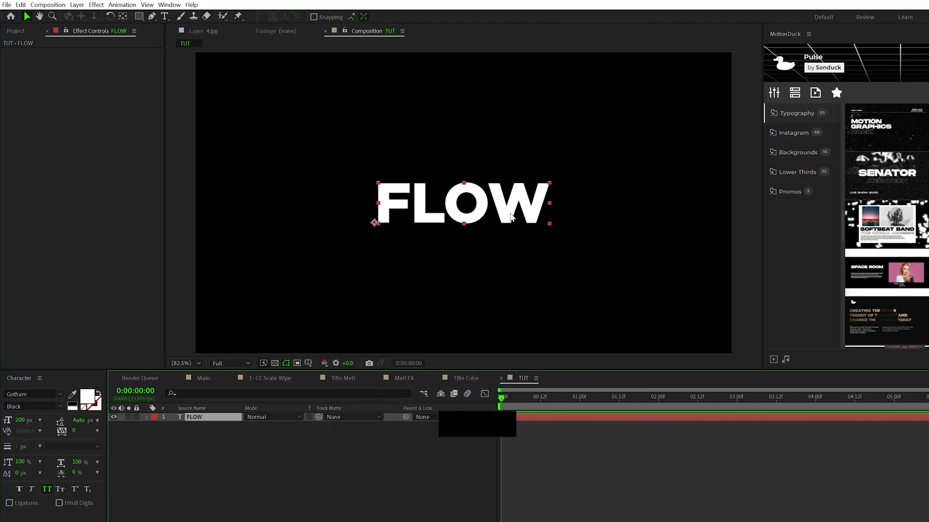
# Step: Drag FLOW up near the top, pre-compose its layer as 'Placeholder', then glance at Main
pyautogui.moveTo(508, 218); pyautogui.dragTo(501, 138)
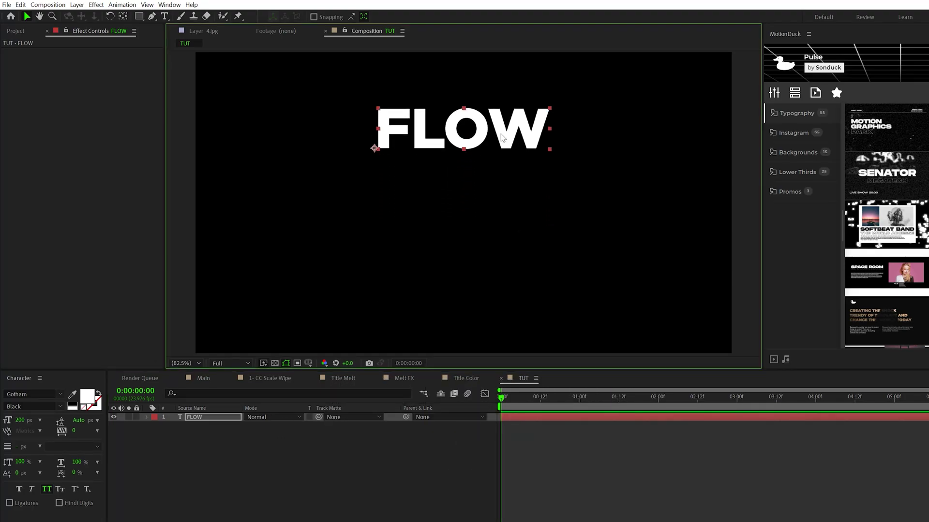
pyautogui.click(199, 417)
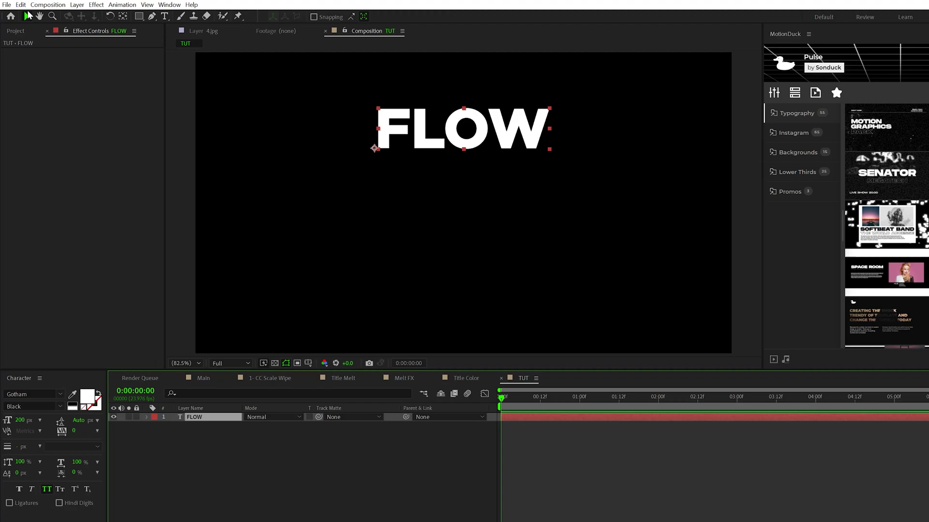
pyautogui.click(76, 5)
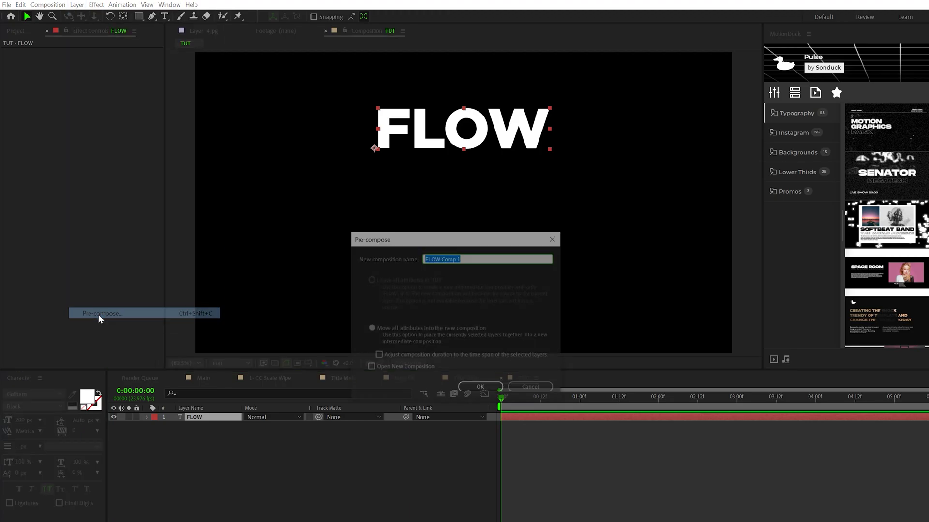
pyautogui.click(97, 311)
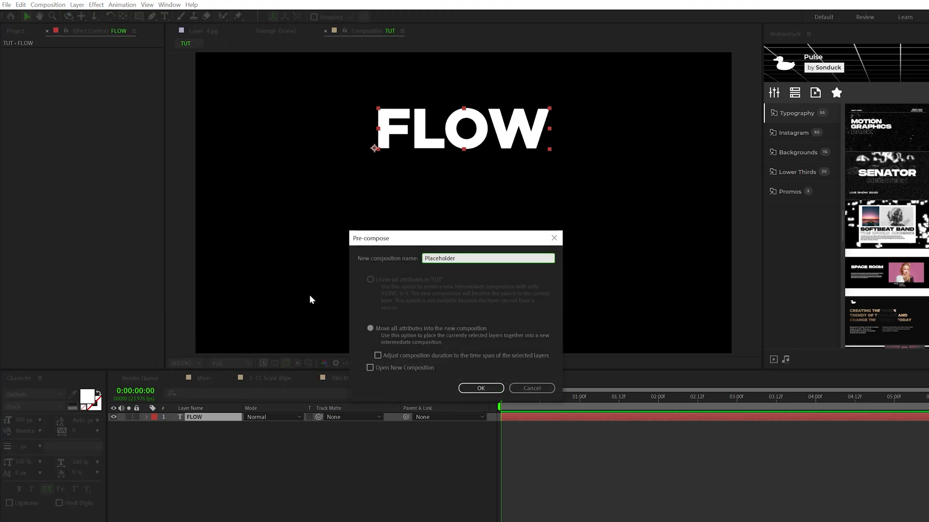
pyautogui.click(481, 388)
pyautogui.click(208, 378)
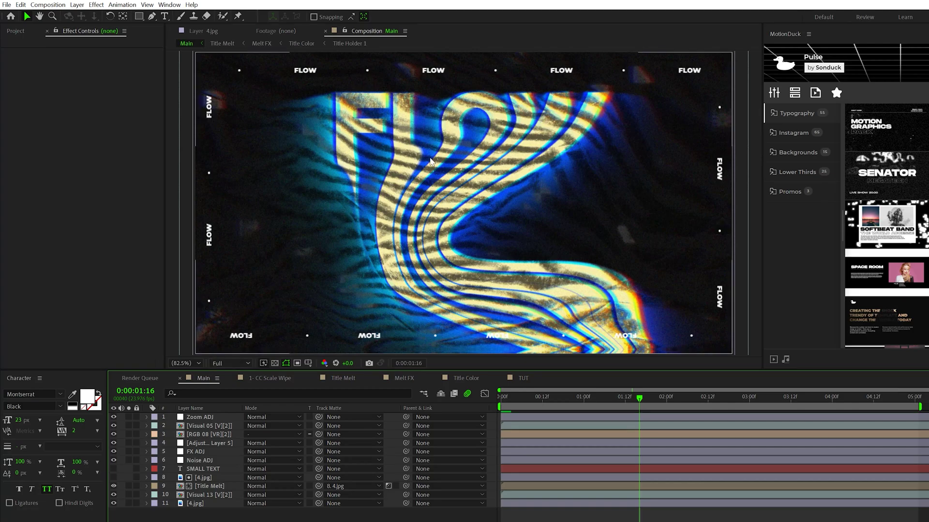
# Step: Back in TUT, give Placeholder a Fill effect in pale cream FFE3B1
pyautogui.click(522, 379)
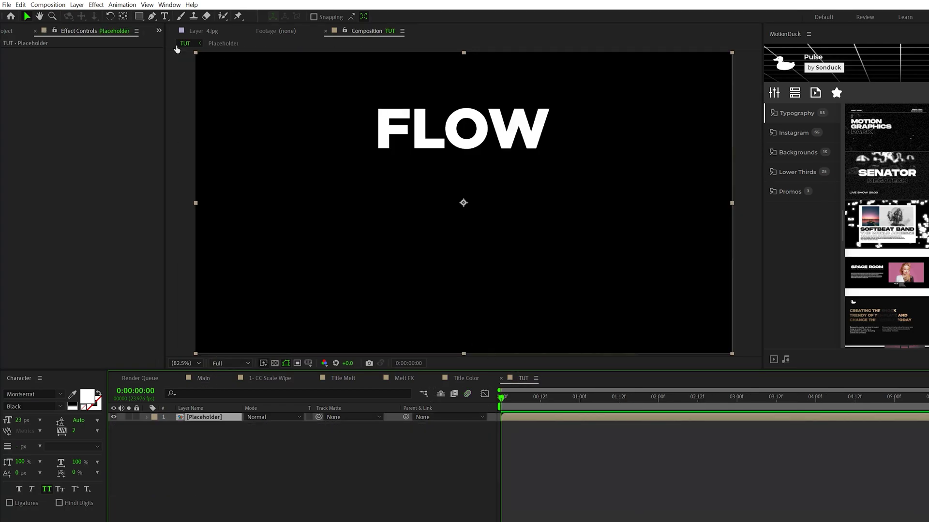
pyautogui.click(96, 5)
pyautogui.moveTo(124, 147)
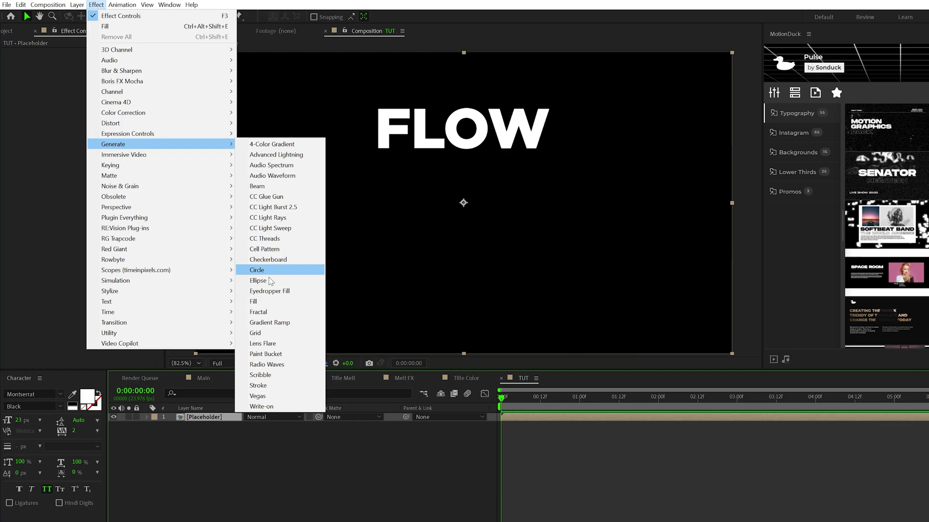
pyautogui.click(267, 302)
pyautogui.click(95, 78)
pyautogui.moveTo(765, 372); pyautogui.dragTo(765, 358)
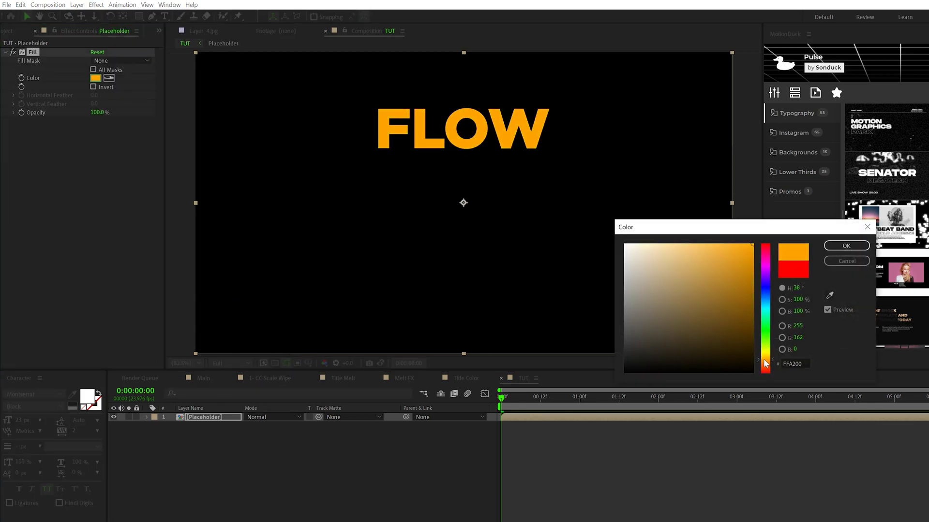
pyautogui.click(671, 241)
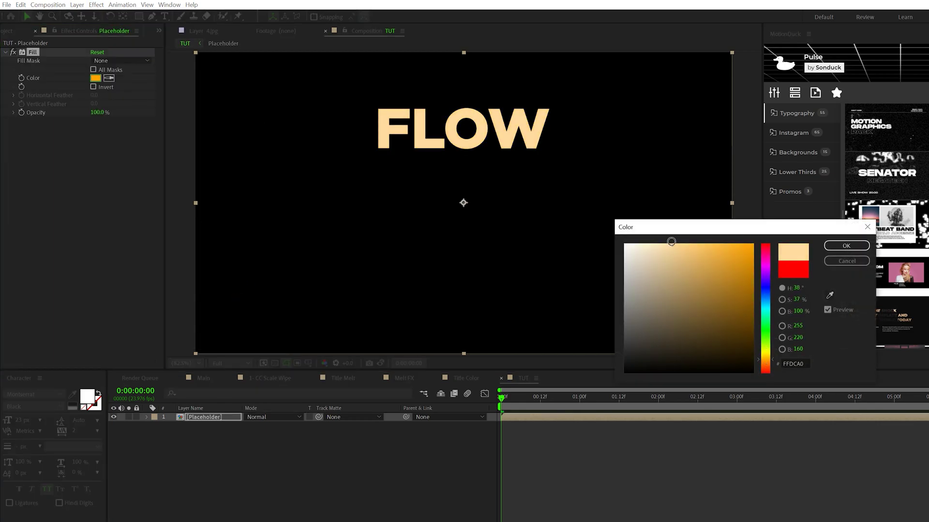
pyautogui.click(866, 245)
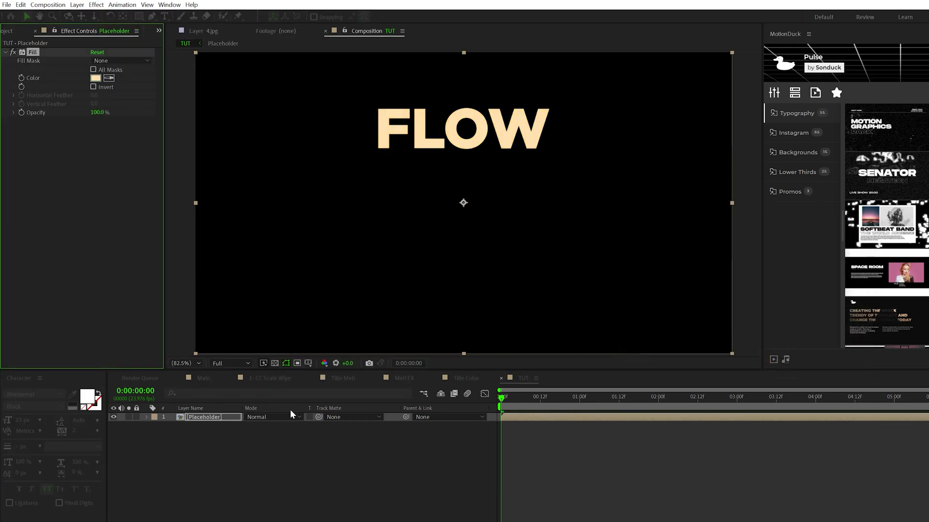
# Step: Duplicate Placeholder, nudge the copy slightly right, and change its fill to blue 2232FF
pyautogui.click(21, 5)
pyautogui.click(44, 123)
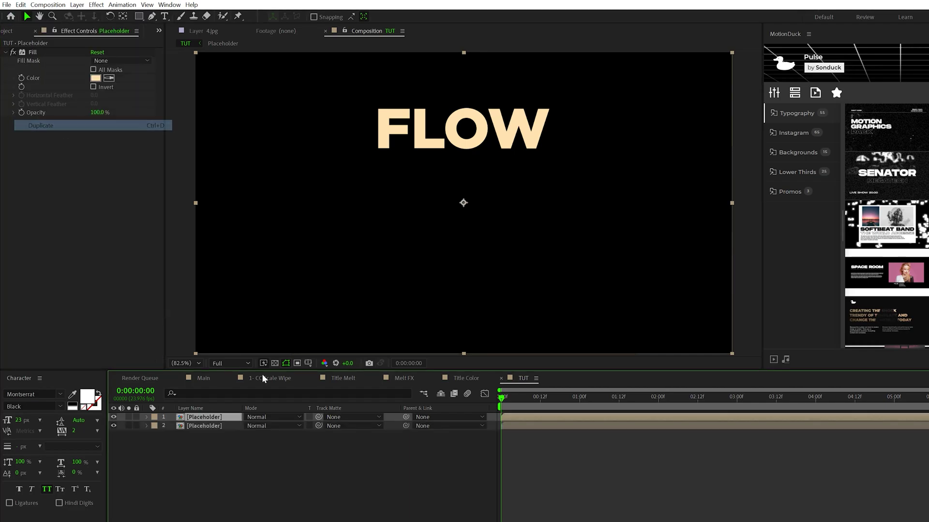
pyautogui.click(193, 425)
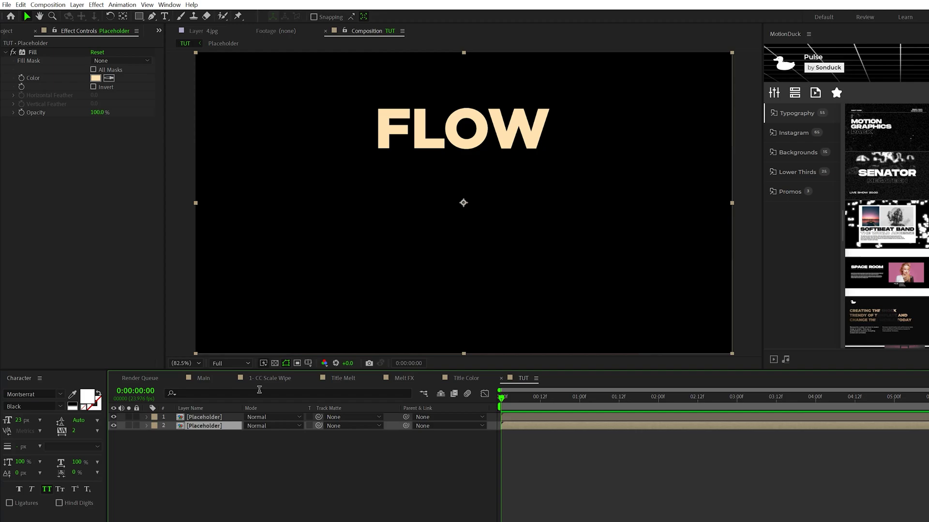
pyautogui.press('Right')
pyautogui.press('Right')
pyautogui.press('Right')
pyautogui.press('Right')
pyautogui.press('Right')
pyautogui.press('Right')
pyautogui.press('Right')
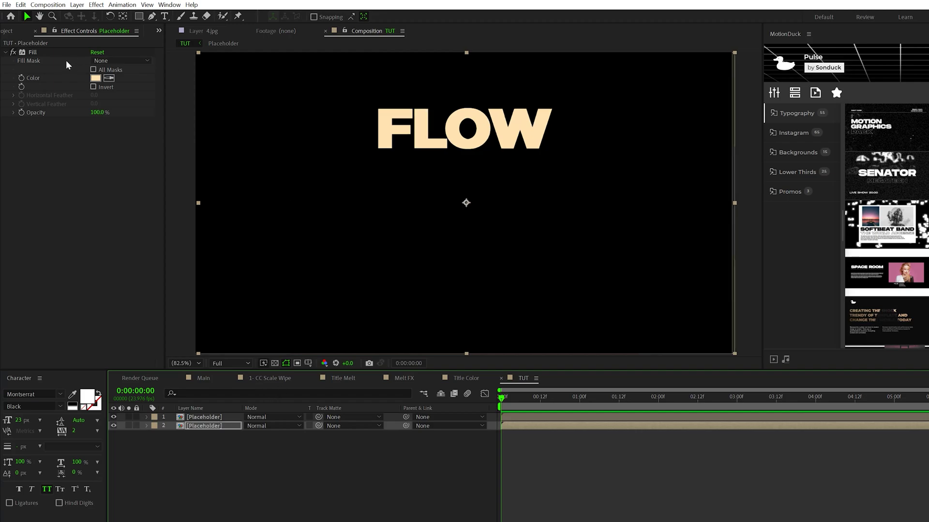
pyautogui.click(95, 78)
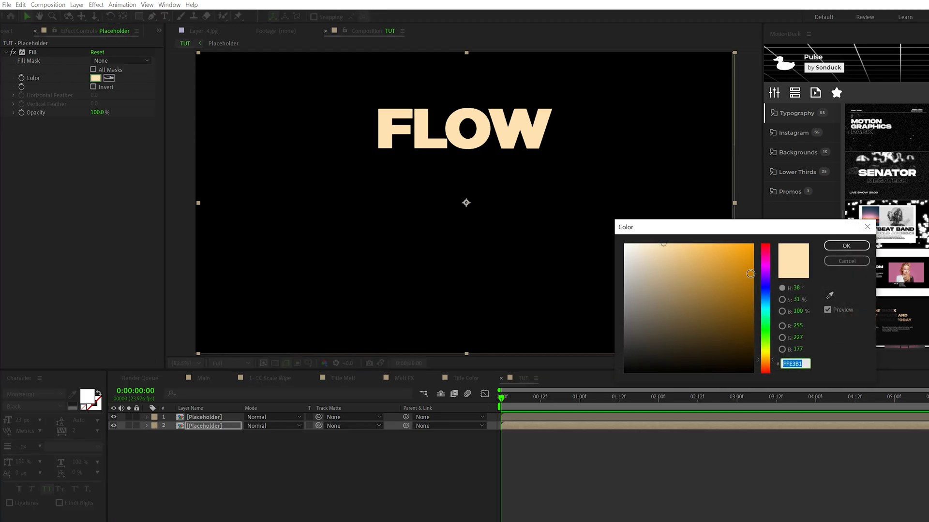
pyautogui.moveTo(765, 274)
pyautogui.mouseDown()
pyautogui.moveTo(765, 249)
pyautogui.moveTo(765, 289)
pyautogui.mouseUp()
pyautogui.click(842, 246)
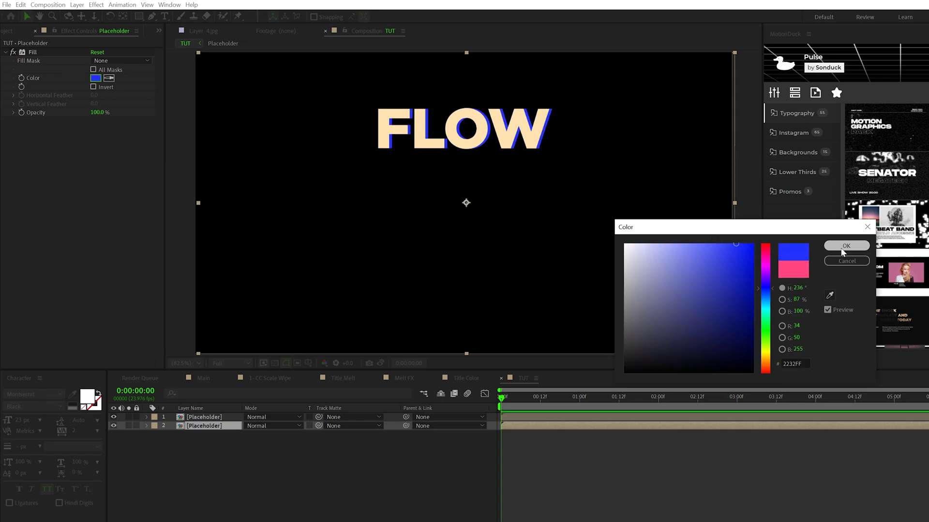
# Step: Duplicate again, nudge the third copy slightly left, and fill it cyan 22FFFC
pyautogui.hotkey('ctrl', 'd')
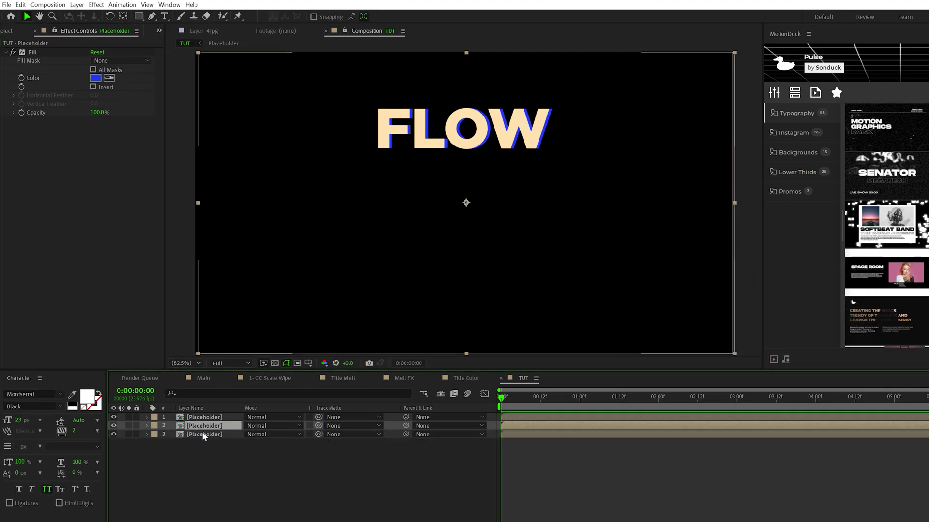
pyautogui.click(203, 434)
pyautogui.press('Left')
pyautogui.press('Left')
pyautogui.press('Left')
pyautogui.press('Left')
pyautogui.press('Left')
pyautogui.press('Left')
pyautogui.press('Left')
pyautogui.press('Left')
pyautogui.press('Left')
pyautogui.press('Left')
pyautogui.press('Left')
pyautogui.press('Left')
pyautogui.press('Left')
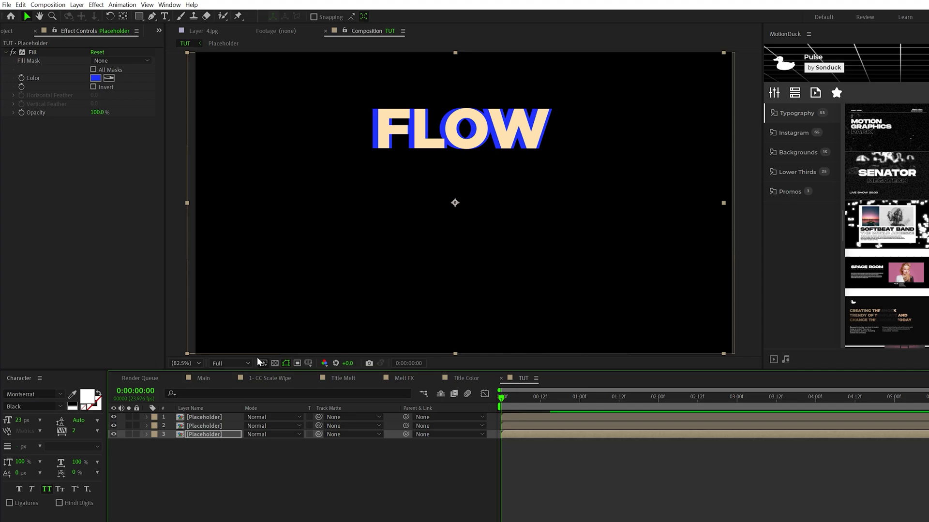
pyautogui.click(95, 78)
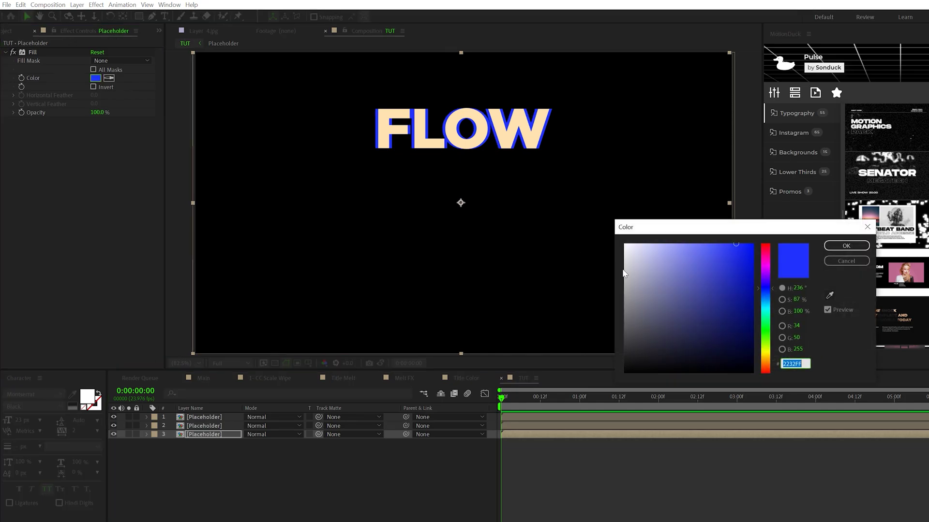
pyautogui.write('22FFFC')
pyautogui.click(846, 246)
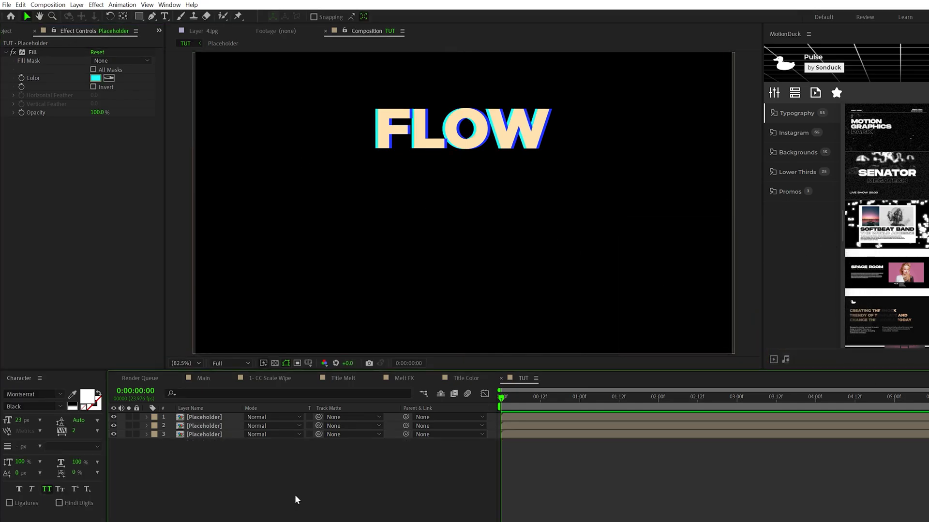
# Step: Add an adjustment layer below the top Placeholder with Gaussian Blur blurriness 7
pyautogui.click(75, 6)
pyautogui.moveTo(86, 18)
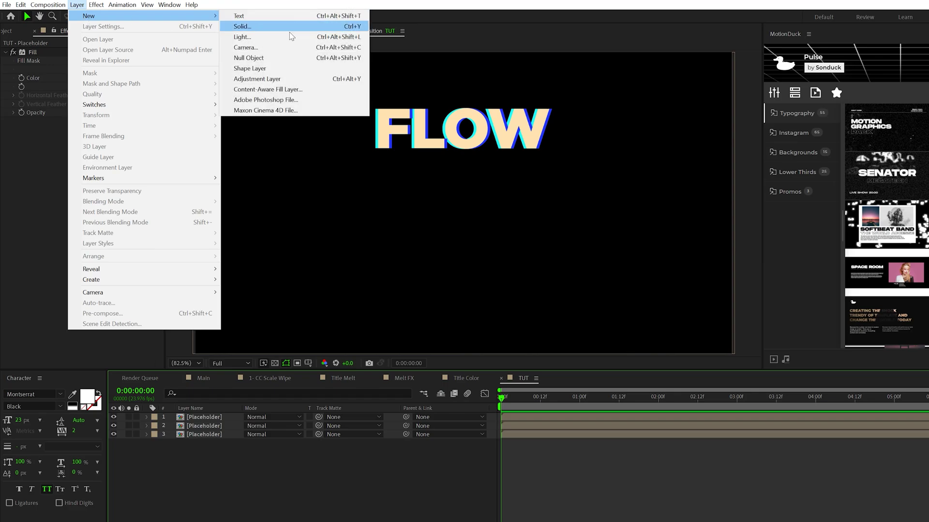
pyautogui.click(273, 88)
pyautogui.moveTo(202, 422); pyautogui.dragTo(185, 430)
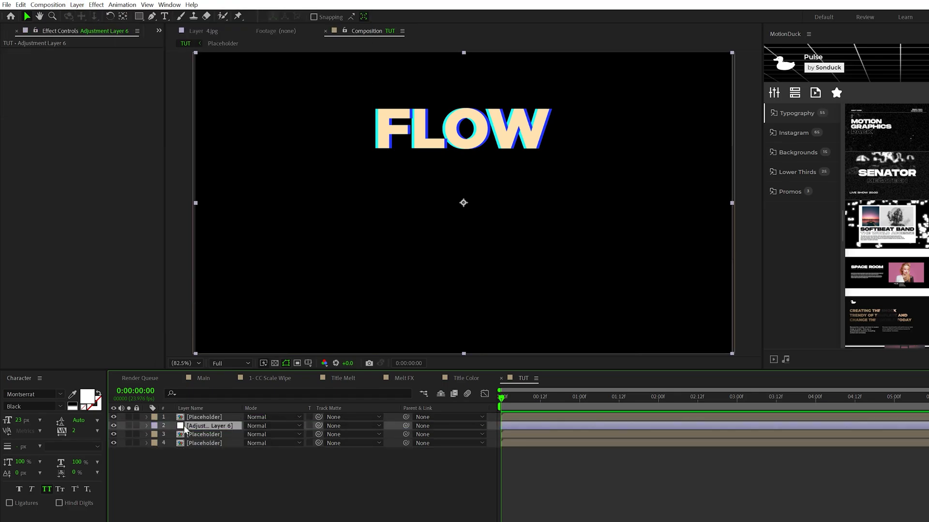
pyautogui.click(97, 5)
pyautogui.moveTo(118, 71)
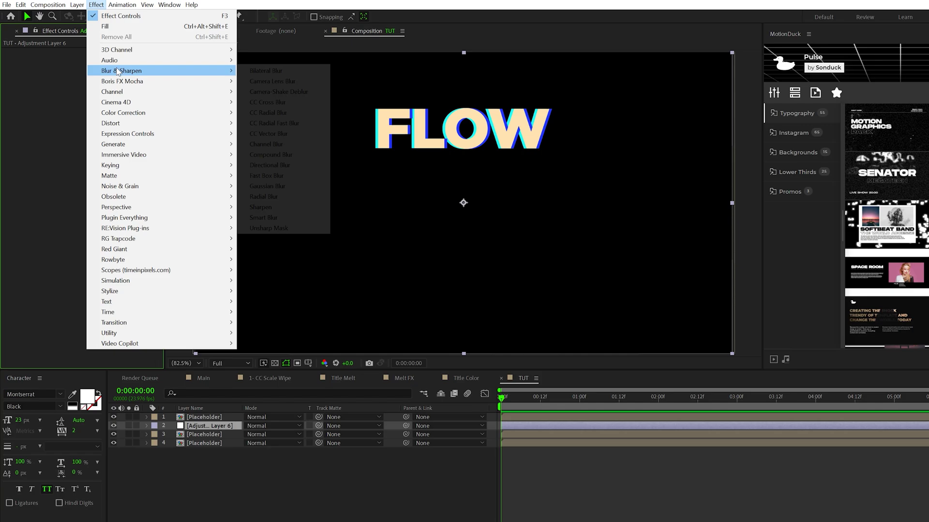
pyautogui.click(267, 186)
pyautogui.write('7')
pyautogui.click(105, 141)
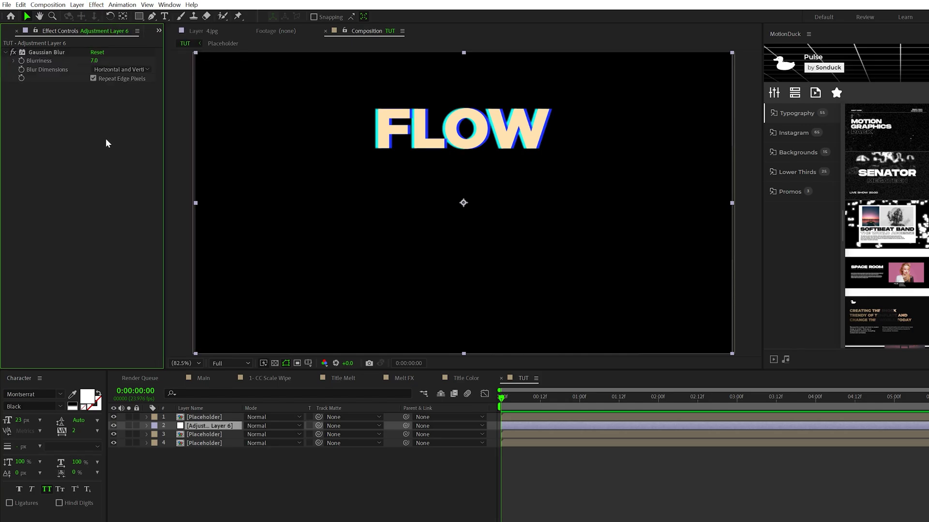
# Step: Select all four layers and pre-compose them as Melt Color
pyautogui.moveTo(194, 492); pyautogui.dragTo(283, 408)
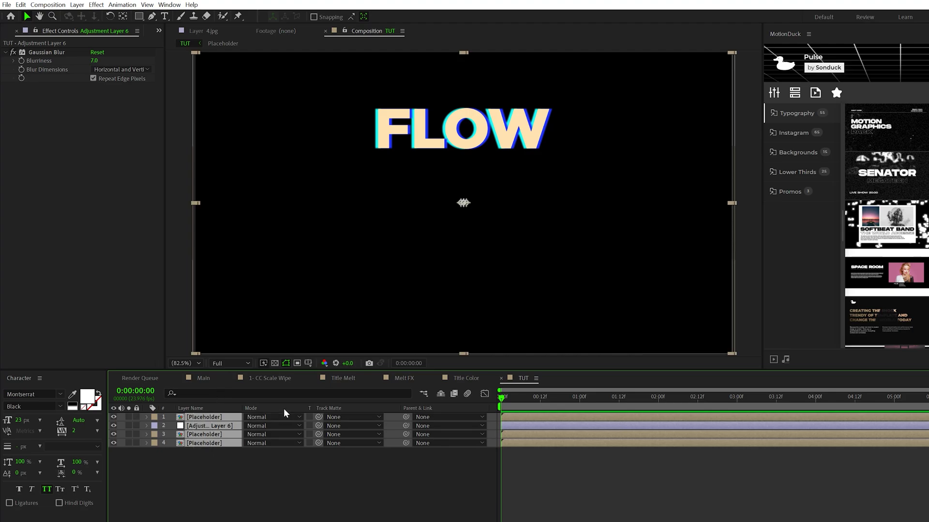
pyautogui.hotkey('ctrl', 'shift', 'c')
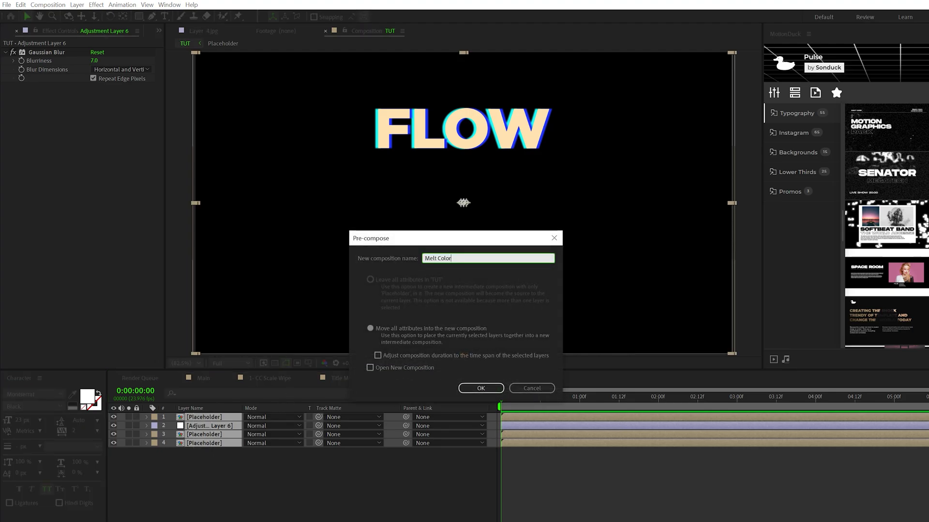
pyautogui.press('Return')
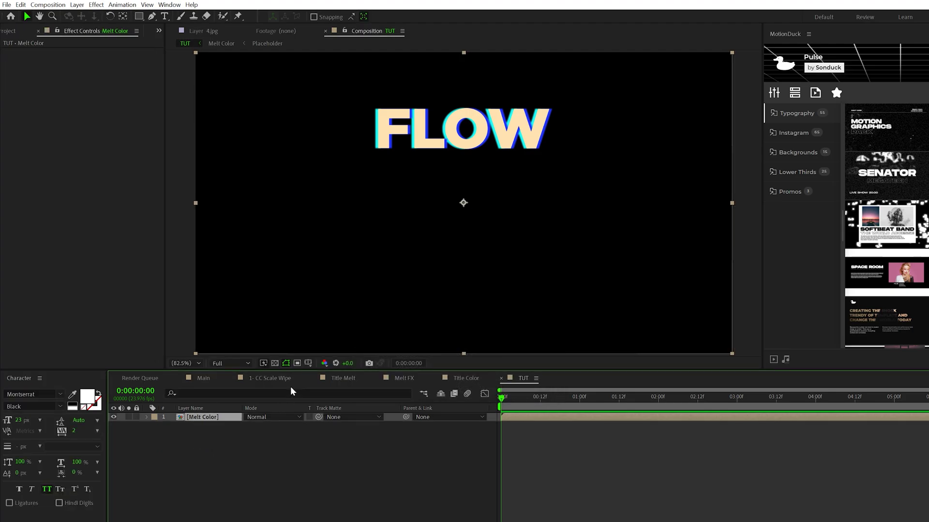
# Step: Apply CC Scale Wipe to Melt Color with Direction 170°, Stretch 37.40, centred over the title
pyautogui.click(99, 6)
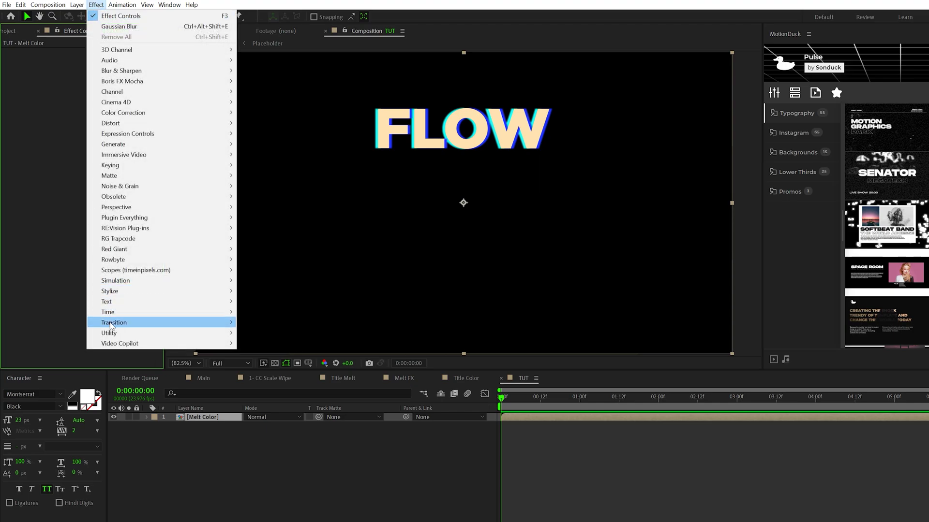
pyautogui.moveTo(111, 323)
pyautogui.click(279, 417)
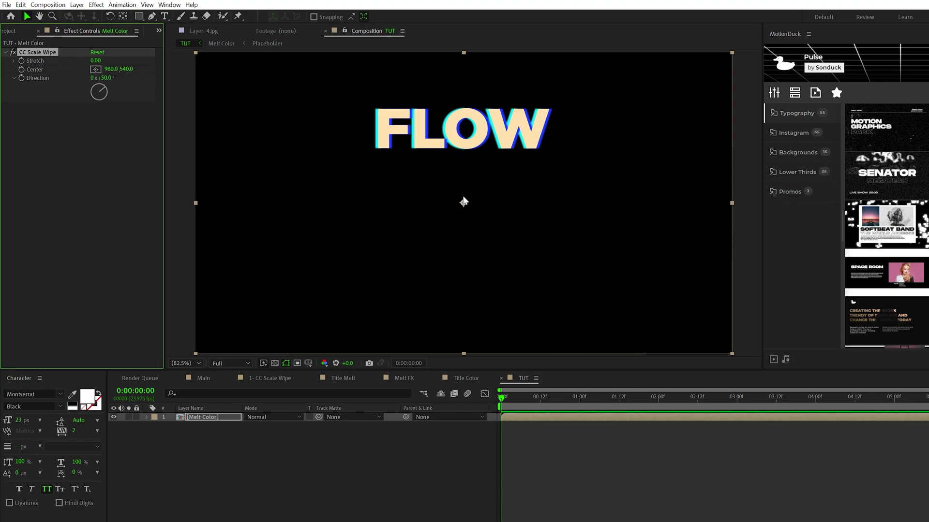
pyautogui.moveTo(463, 205); pyautogui.dragTo(463, 143)
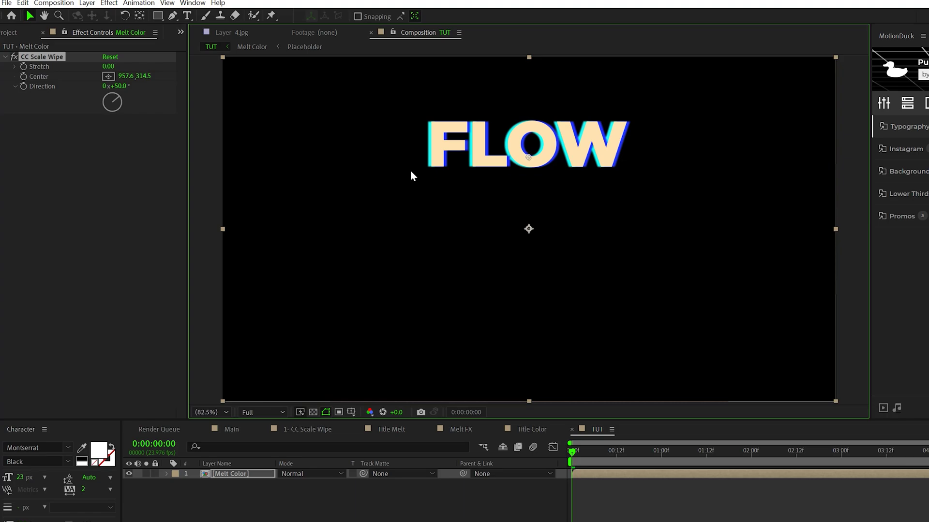
pyautogui.click(114, 87)
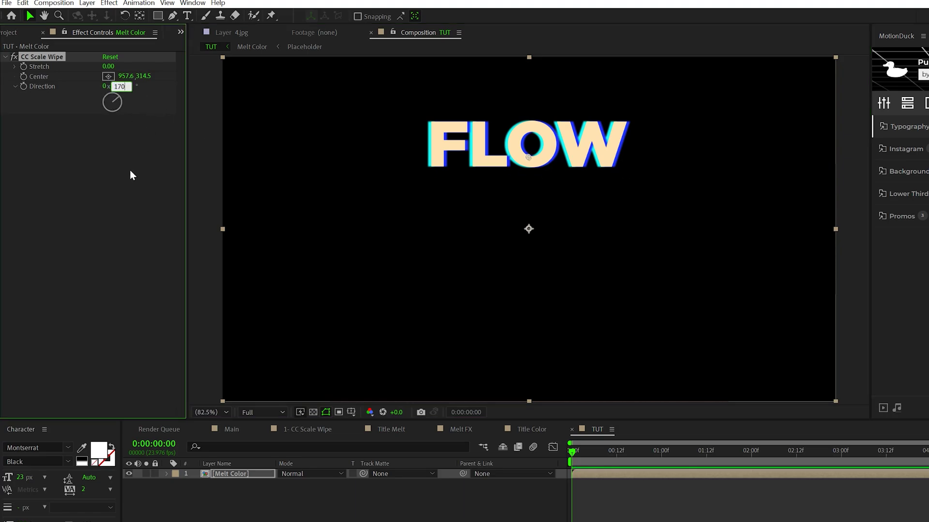
pyautogui.press('Return')
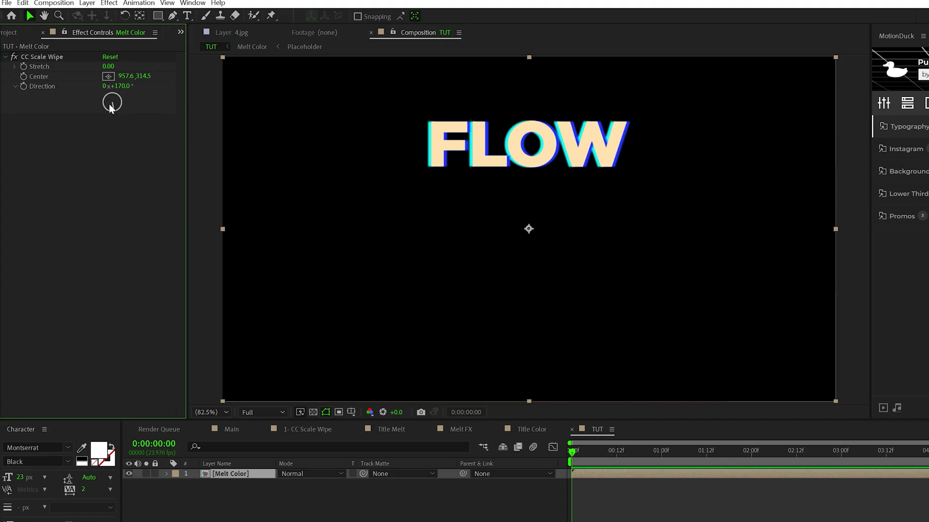
pyautogui.moveTo(107, 66); pyautogui.dragTo(330, 72)
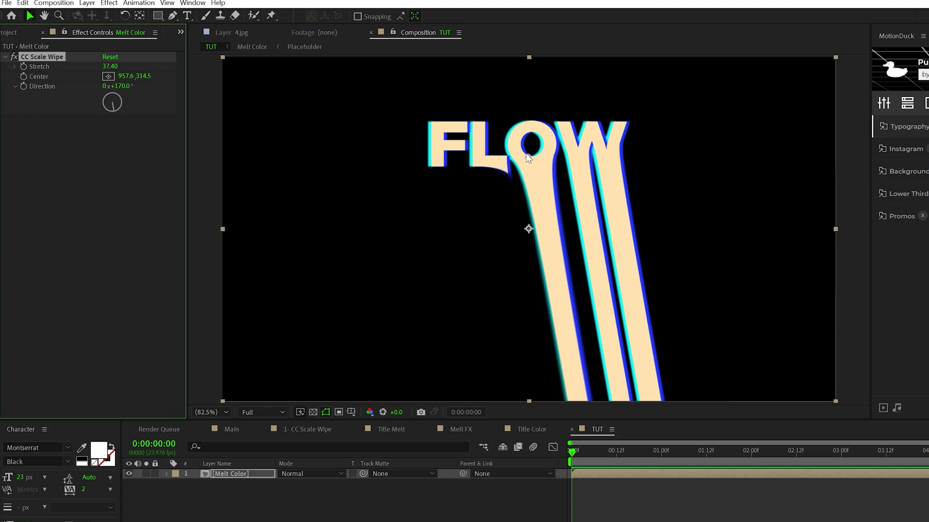
pyautogui.moveTo(528, 158)
pyautogui.mouseDown()
pyautogui.moveTo(432, 161)
pyautogui.moveTo(431, 153)
pyautogui.mouseUp()
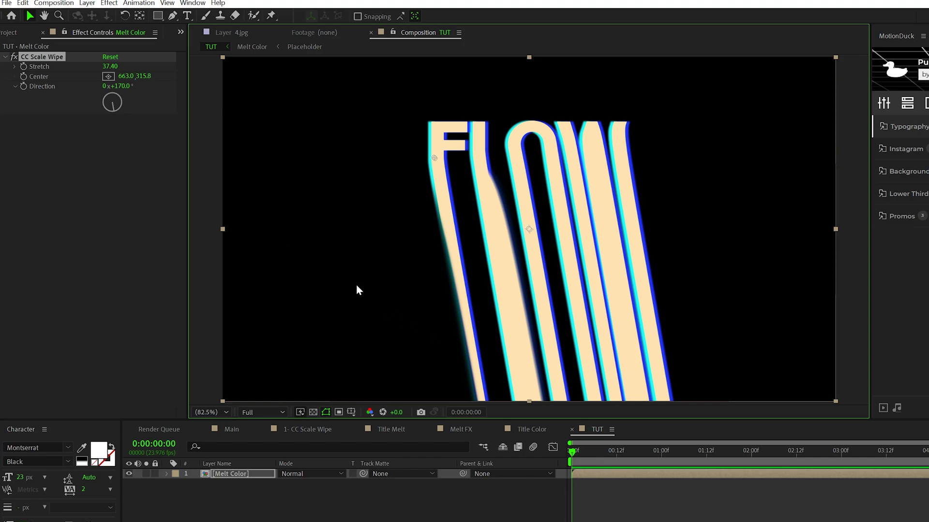
# Step: Keyframe Stretch from 0 at frame zero to 37.40 at one second
pyautogui.click(24, 67)
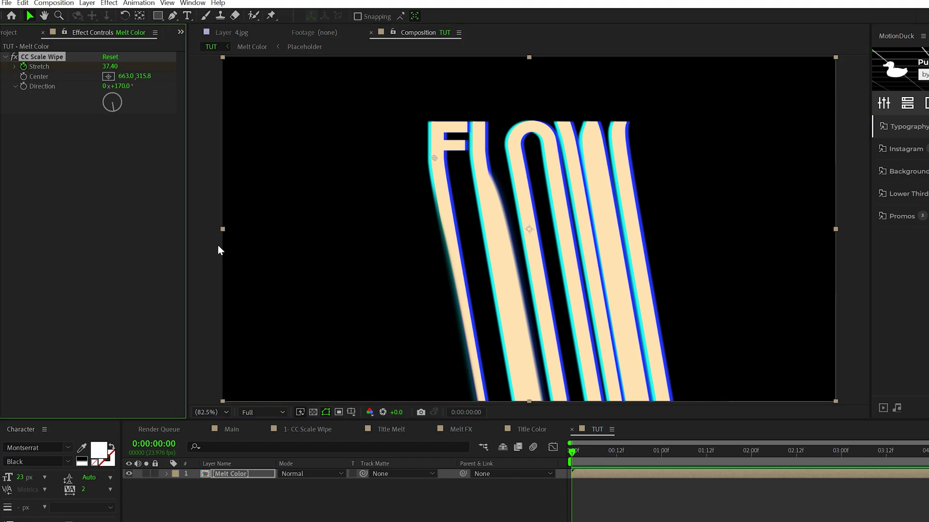
pyautogui.click(245, 475)
pyautogui.press('u')
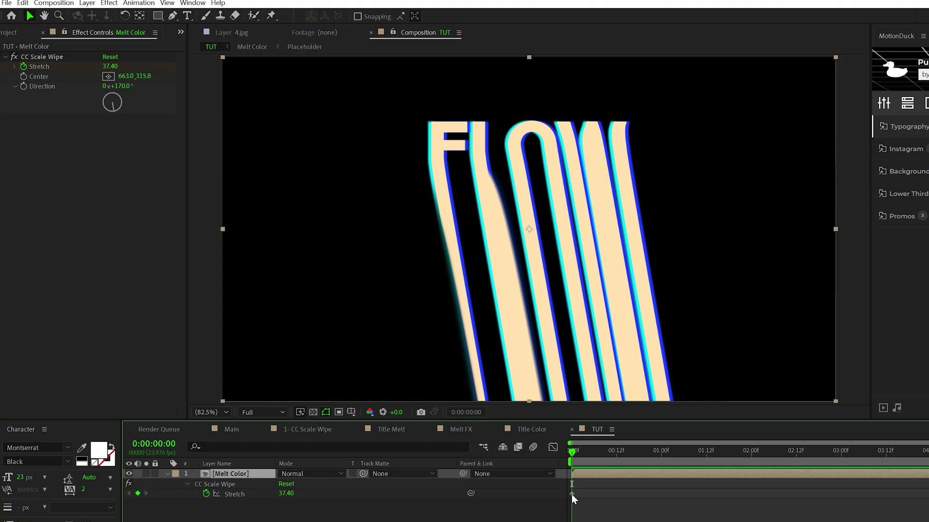
pyautogui.moveTo(573, 494); pyautogui.dragTo(667, 495)
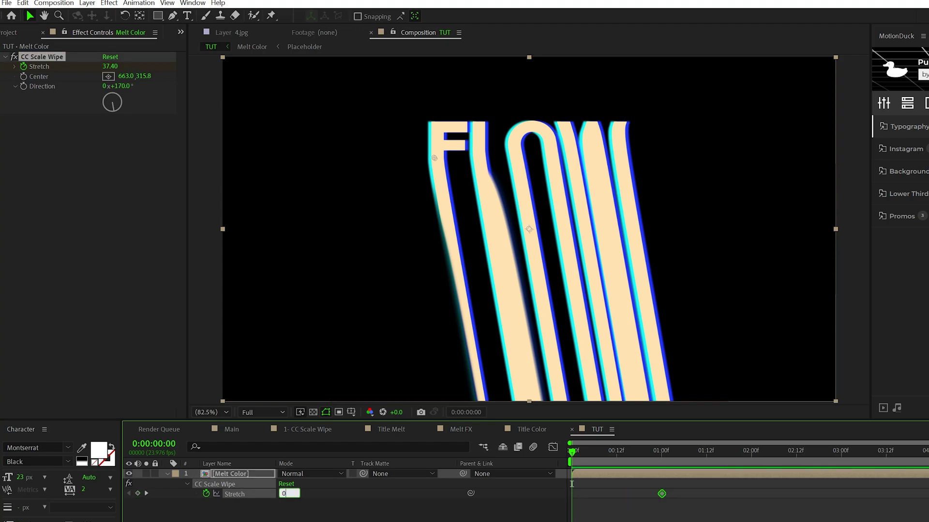
pyautogui.press('Return')
pyautogui.moveTo(573, 451); pyautogui.dragTo(663, 458)
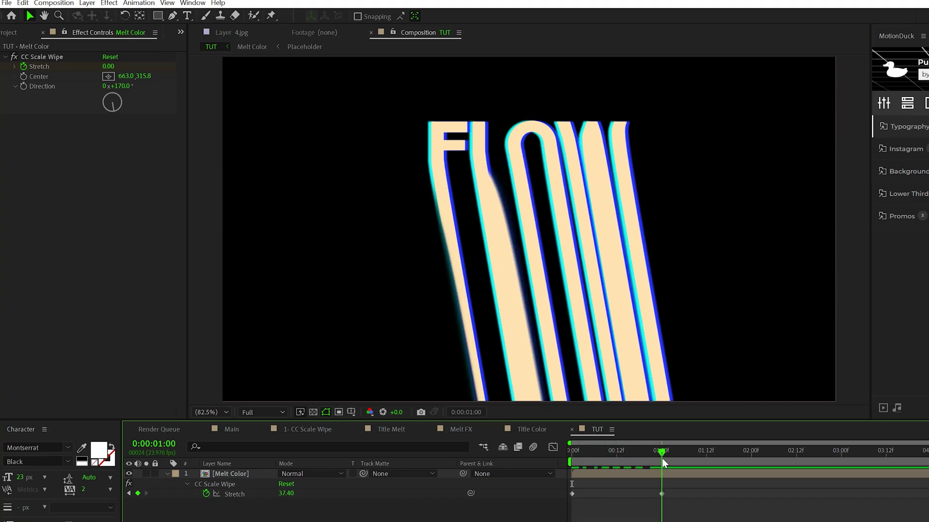
pyautogui.click(321, 428)
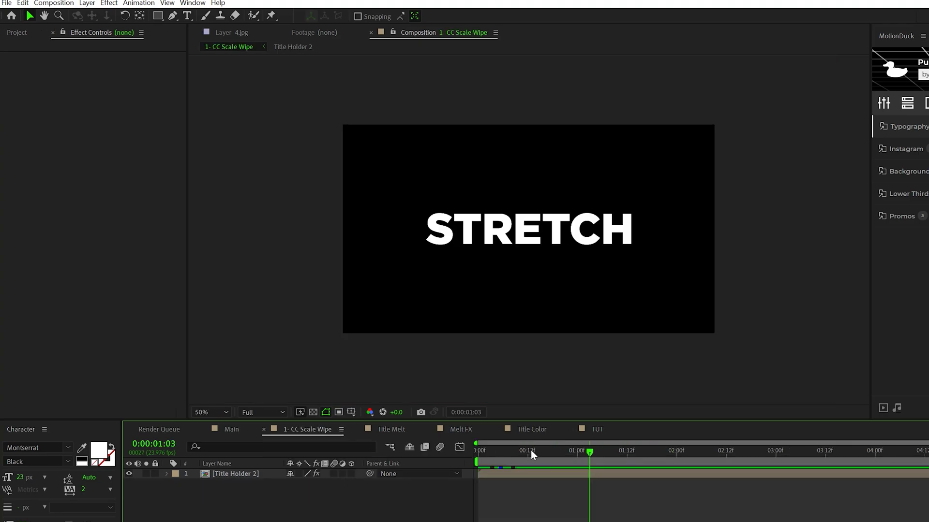
pyautogui.moveTo(530, 450); pyautogui.dragTo(436, 451)
pyautogui.click(224, 472)
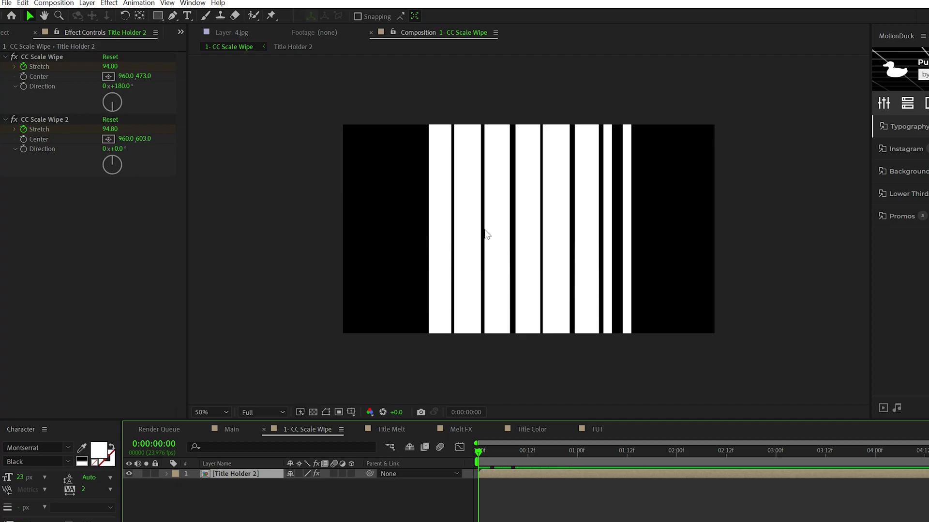
pyautogui.press('space')
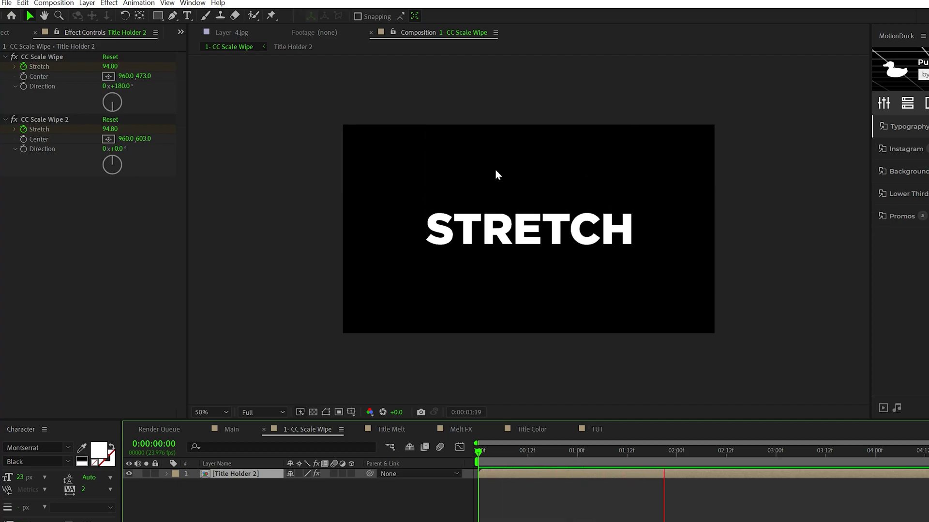
pyautogui.press('space')
pyautogui.moveTo(509, 450); pyautogui.dragTo(416, 447)
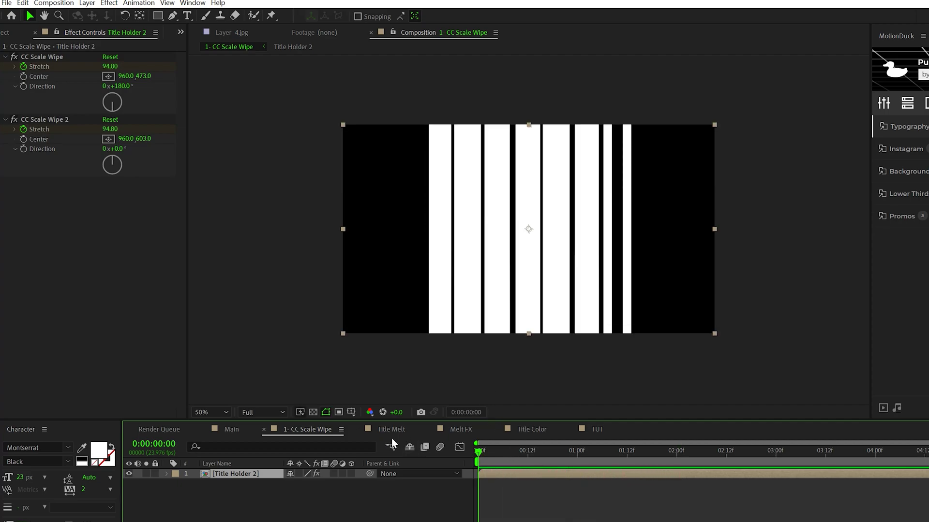
pyautogui.press('space')
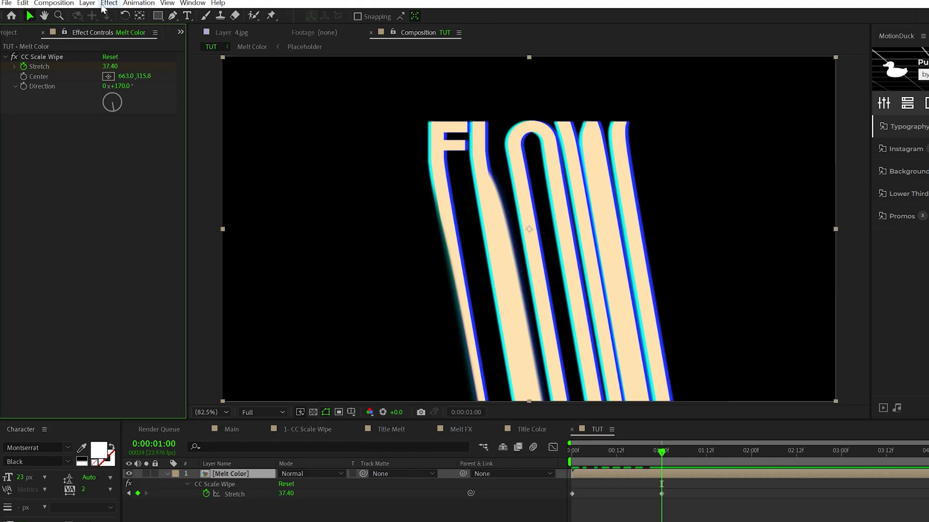
# Step: Apply CC Smear with radius 240 and position its From and To points across FLOW
pyautogui.click(103, 4)
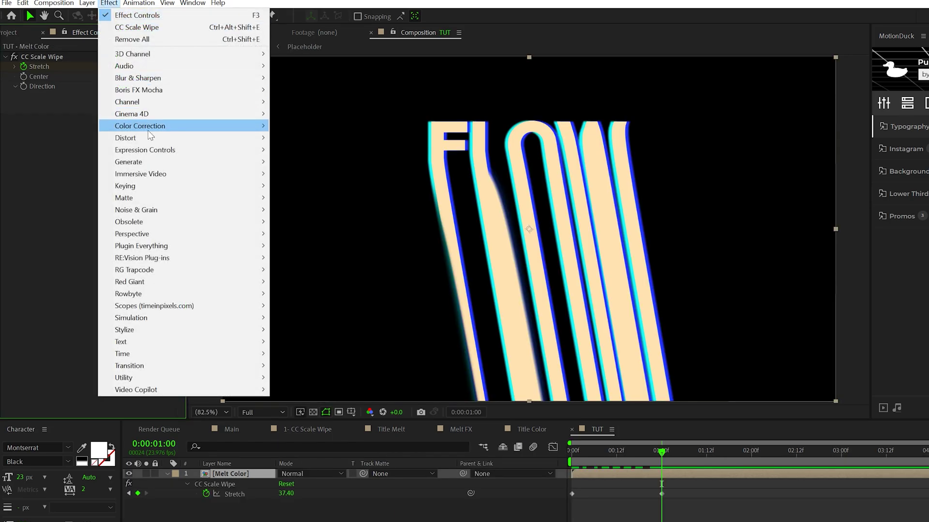
pyautogui.moveTo(150, 137)
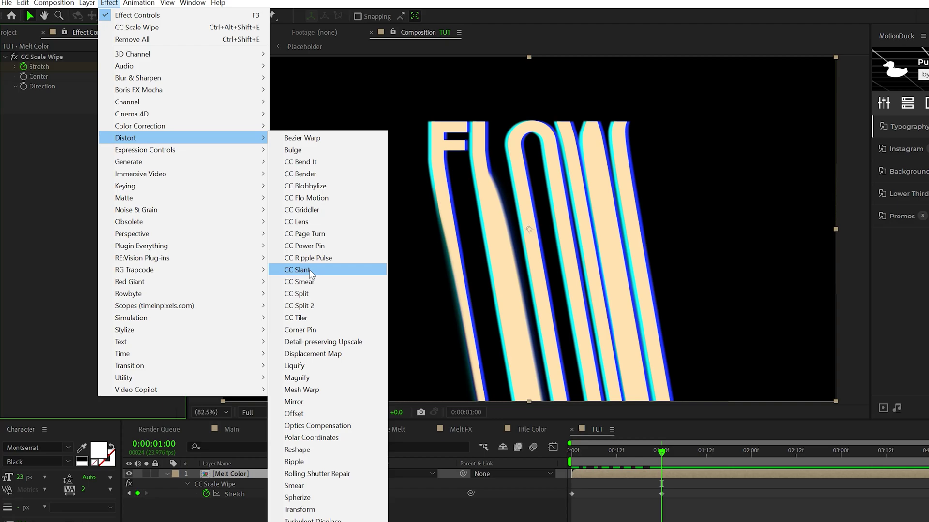
pyautogui.click(298, 280)
pyautogui.click(109, 159)
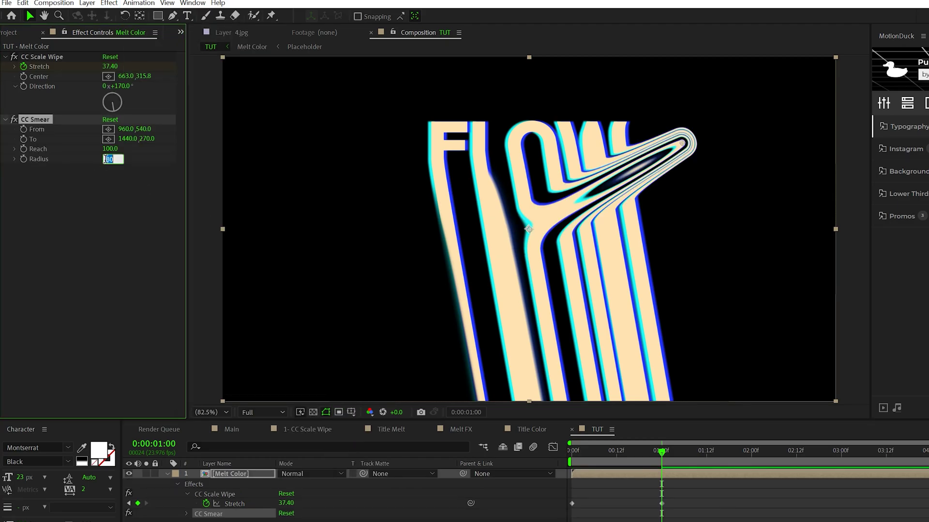
pyautogui.write('240')
pyautogui.press('Return')
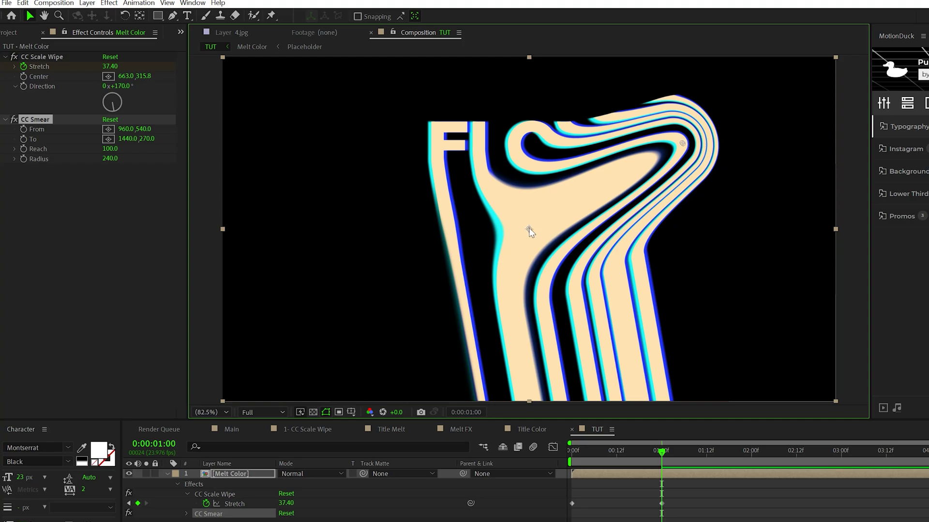
pyautogui.moveTo(529, 229)
pyautogui.mouseDown()
pyautogui.moveTo(550, 235)
pyautogui.moveTo(728, 192)
pyautogui.moveTo(737, 174)
pyautogui.mouseUp()
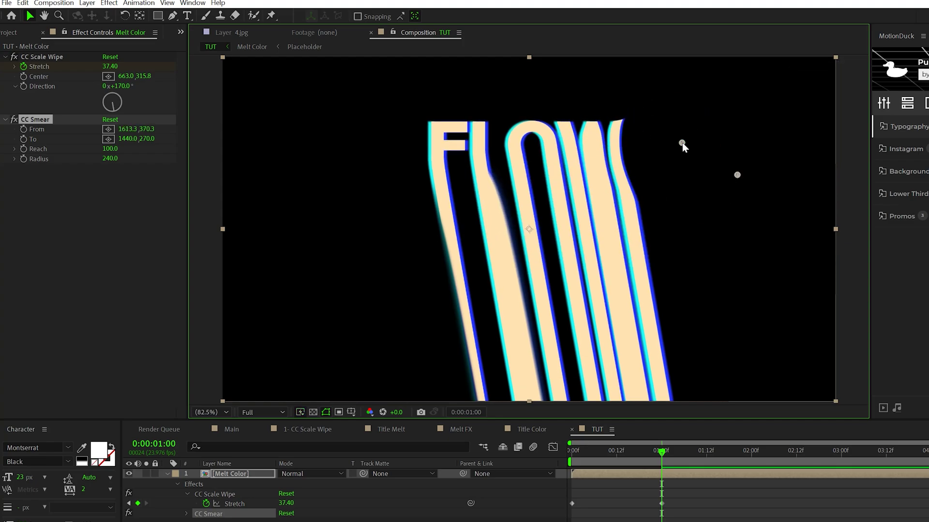
pyautogui.moveTo(682, 143)
pyautogui.mouseDown()
pyautogui.moveTo(664, 175)
pyautogui.moveTo(577, 252)
pyautogui.mouseUp()
pyautogui.moveTo(737, 175); pyautogui.dragTo(699, 174)
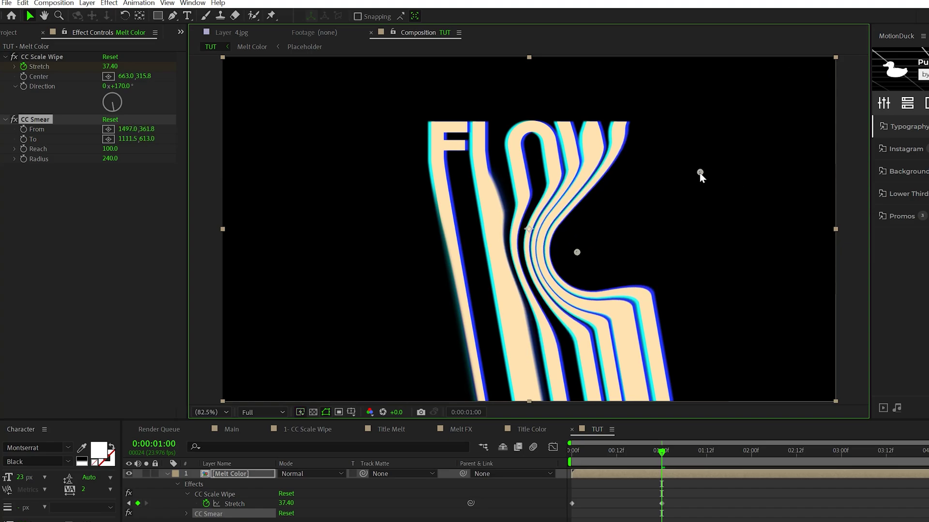
pyautogui.moveTo(577, 251)
pyautogui.mouseDown()
pyautogui.moveTo(574, 296)
pyautogui.moveTo(586, 254)
pyautogui.moveTo(571, 241)
pyautogui.mouseUp()
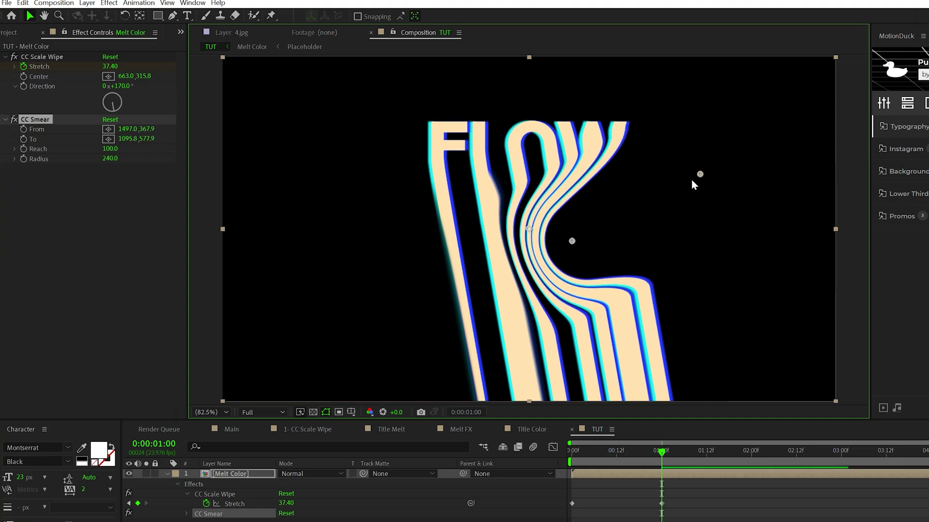
pyautogui.moveTo(700, 174); pyautogui.dragTo(668, 176)
# Step: Duplicate the smear and move CC Smear 2's points toward the lower left
pyautogui.click(36, 119)
pyautogui.hotkey('ctrl', 'd')
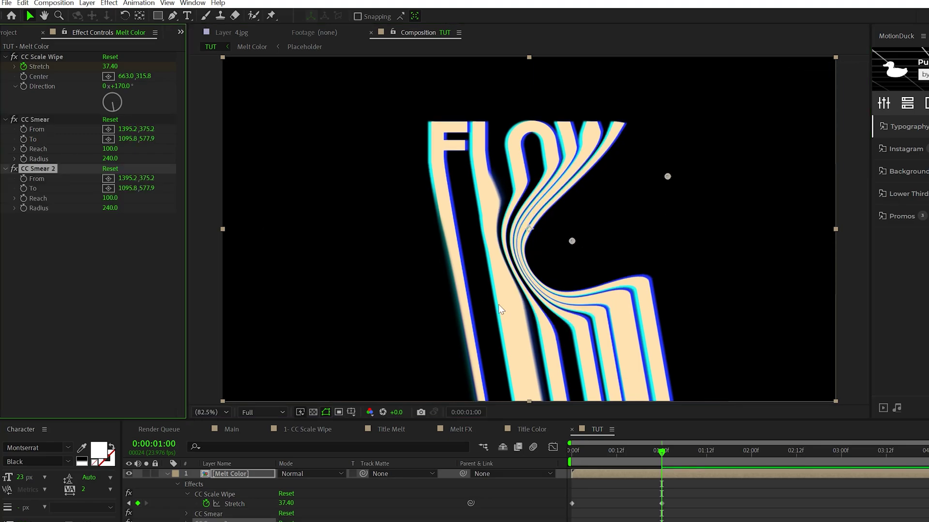
pyautogui.moveTo(668, 178)
pyautogui.mouseDown()
pyautogui.moveTo(518, 353)
pyautogui.moveTo(429, 386)
pyautogui.mouseUp()
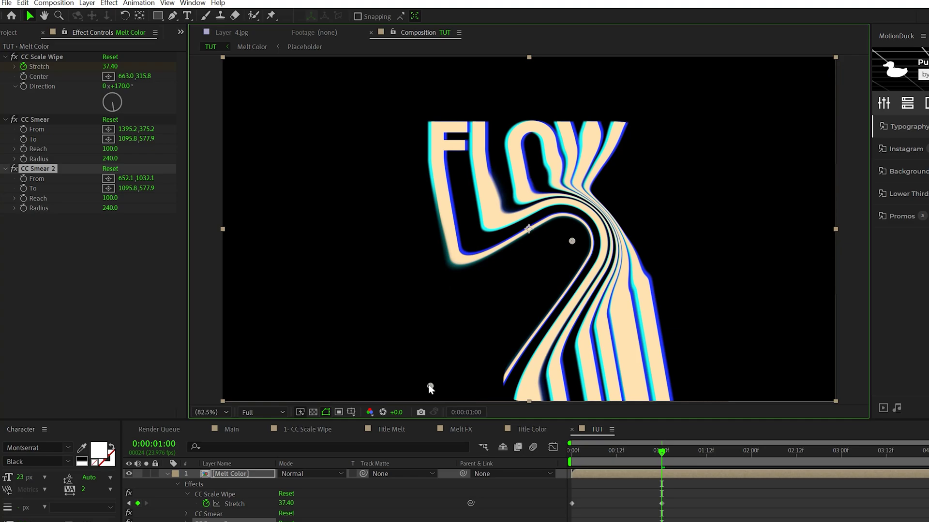
pyautogui.moveTo(571, 243)
pyautogui.mouseDown()
pyautogui.moveTo(571, 271)
pyautogui.moveTo(536, 329)
pyautogui.moveTo(537, 353)
pyautogui.moveTo(562, 371)
pyautogui.moveTo(519, 327)
pyautogui.mouseUp()
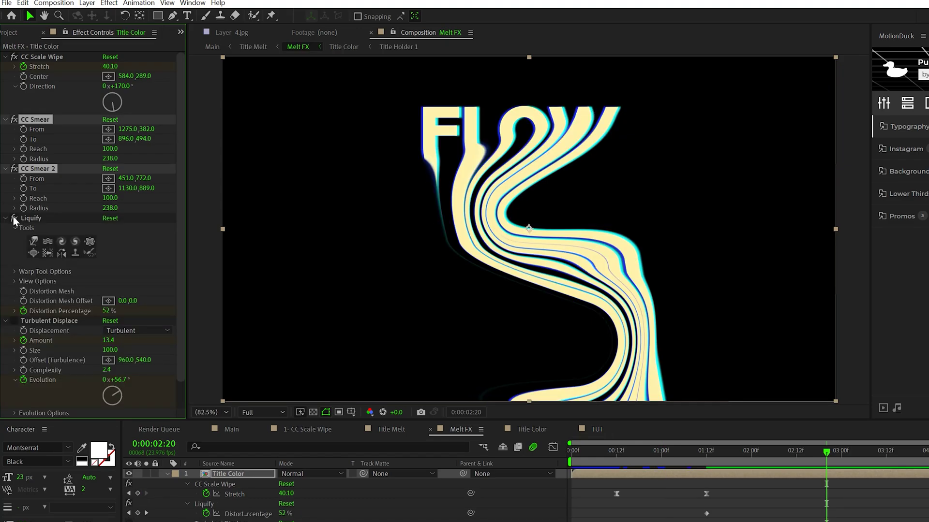
# Step: Enable Liquify and Turbulent Displace in Melt FX and preview the jagged melt
pyautogui.click(14, 218)
pyautogui.click(14, 321)
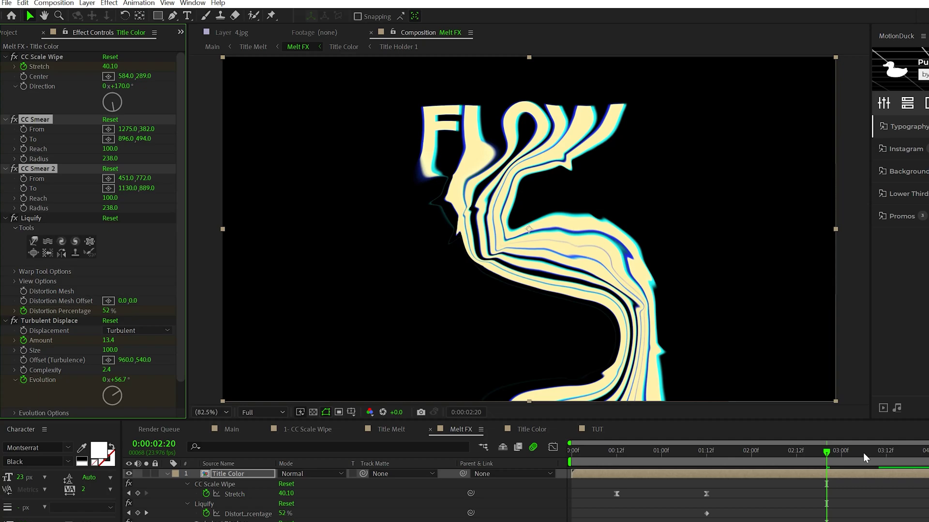
pyautogui.press('space')
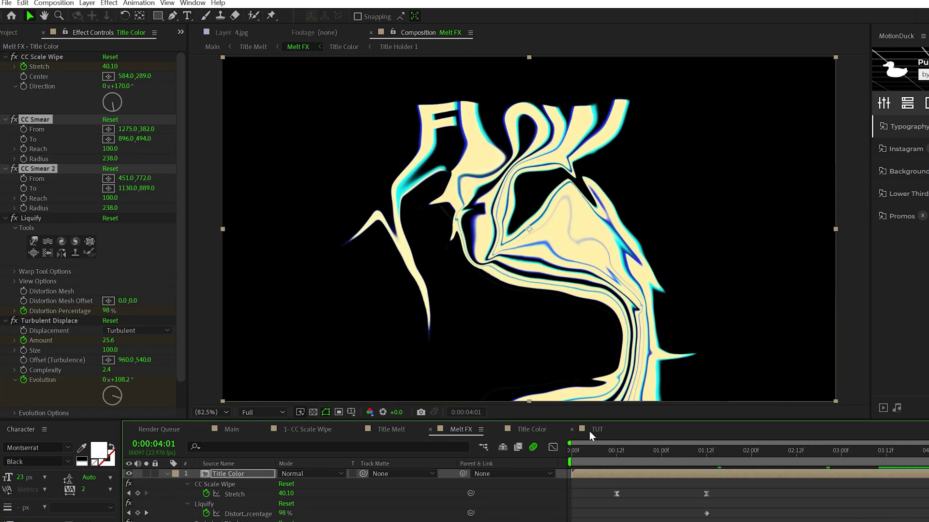
# Step: In TUT, pre-compose Melt Color as 'Melt Done', moving all attributes into the new comp
pyautogui.click(594, 430)
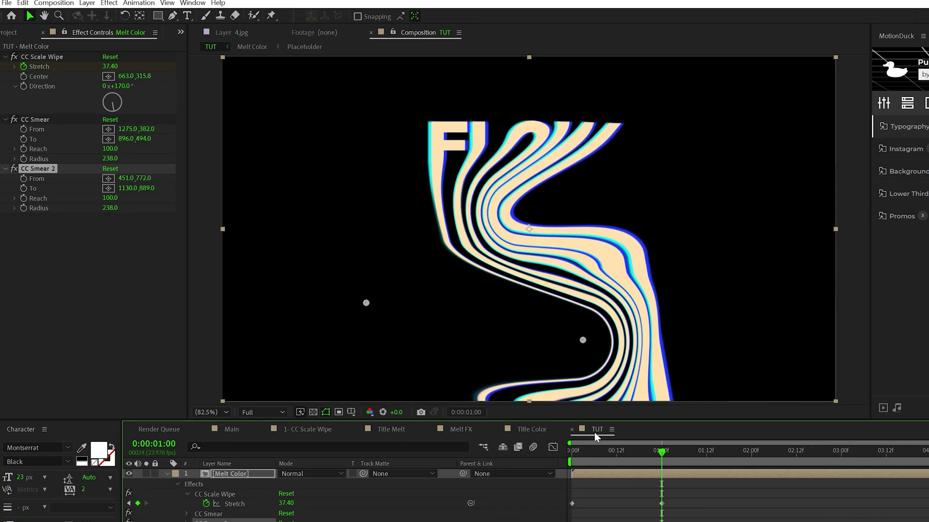
pyautogui.click(234, 473)
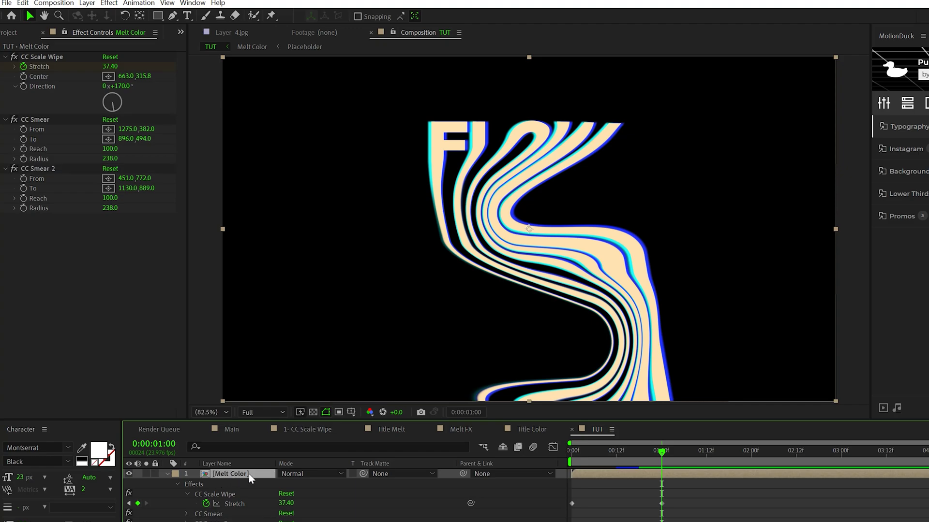
pyautogui.hotkey('ctrl', 'shift', 'c')
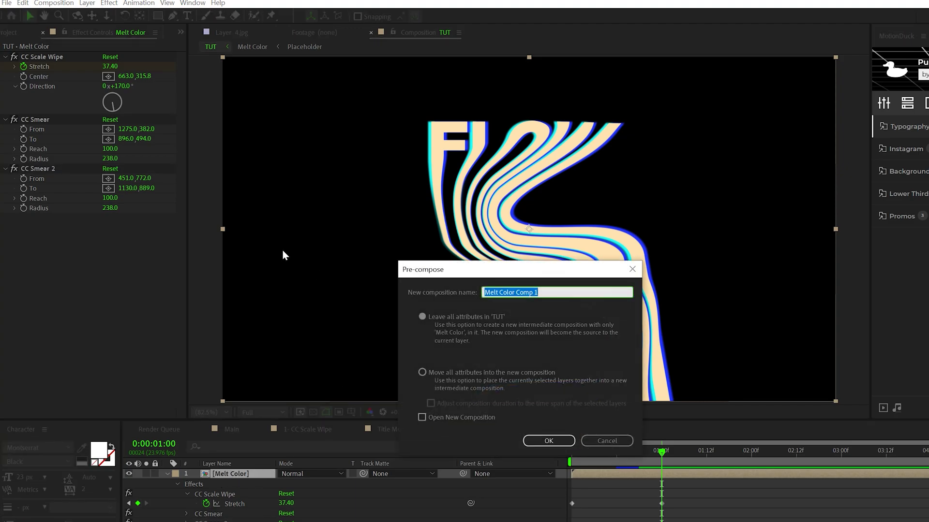
pyautogui.write('Melt Done')
pyautogui.click(472, 377)
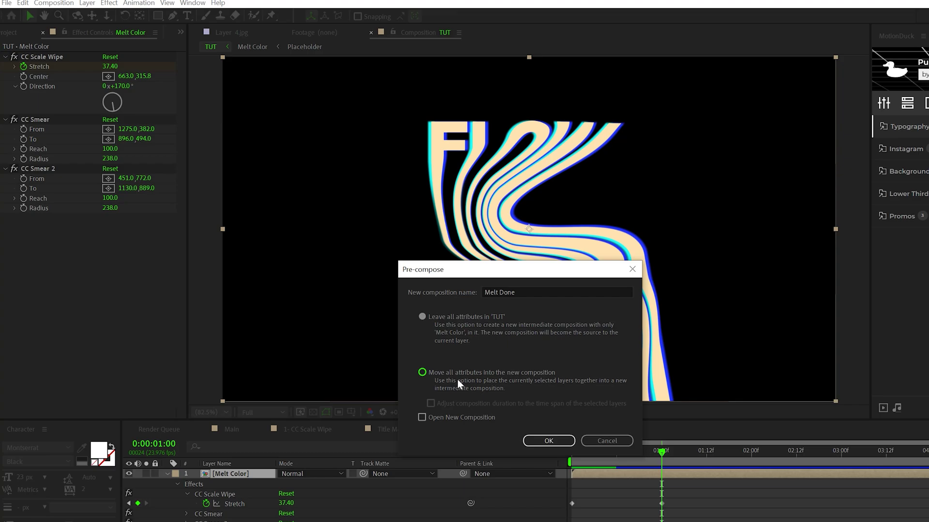
# Step: Confirm the Melt Done pre-comp, duplicate it, and add CC Radial Fast Blur with Amount 80
pyautogui.click(549, 440)
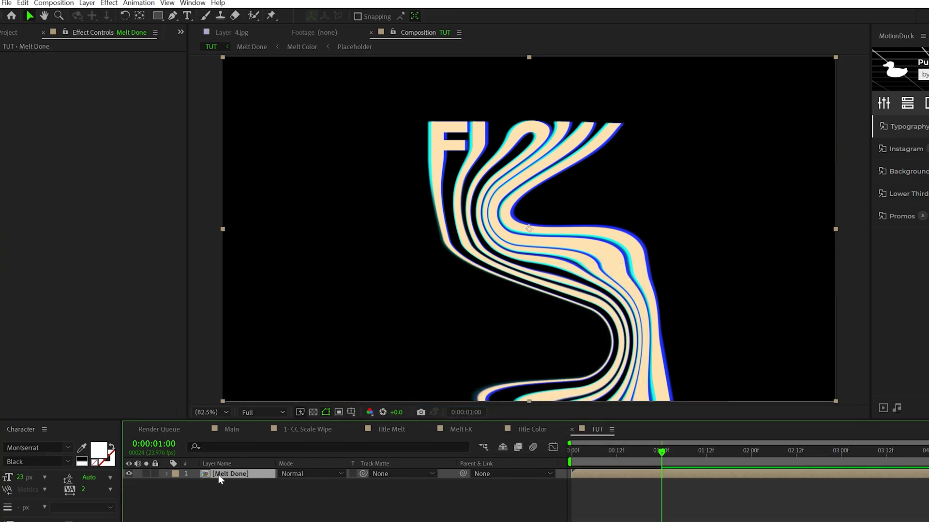
pyautogui.hotkey('ctrl', 'd')
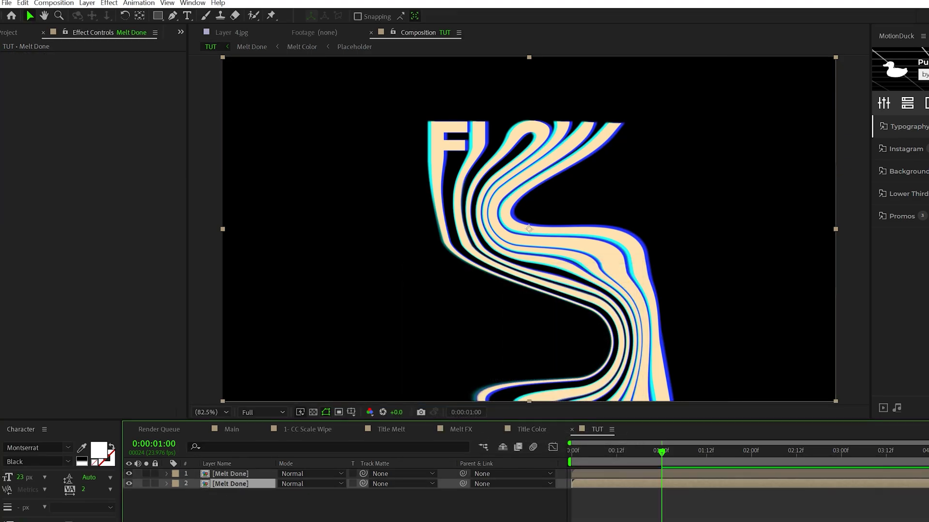
pyautogui.click(109, 3)
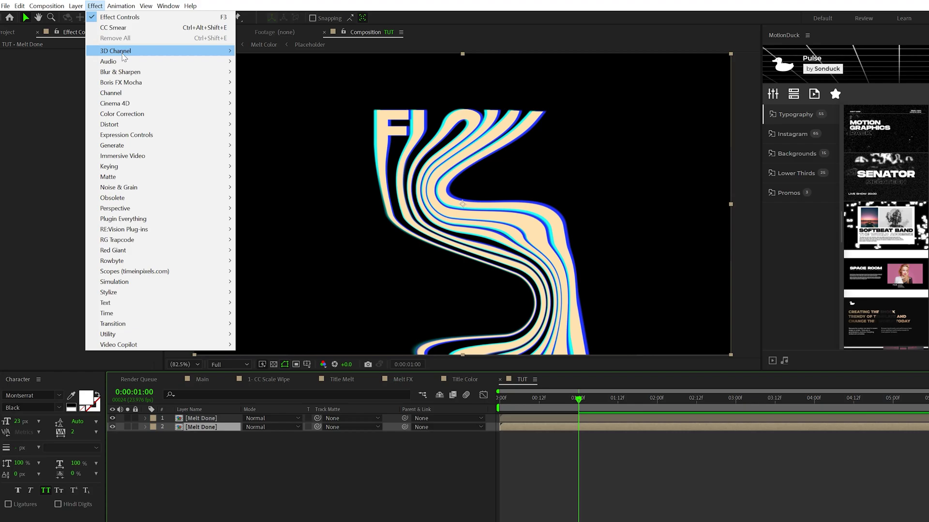
pyautogui.moveTo(125, 72)
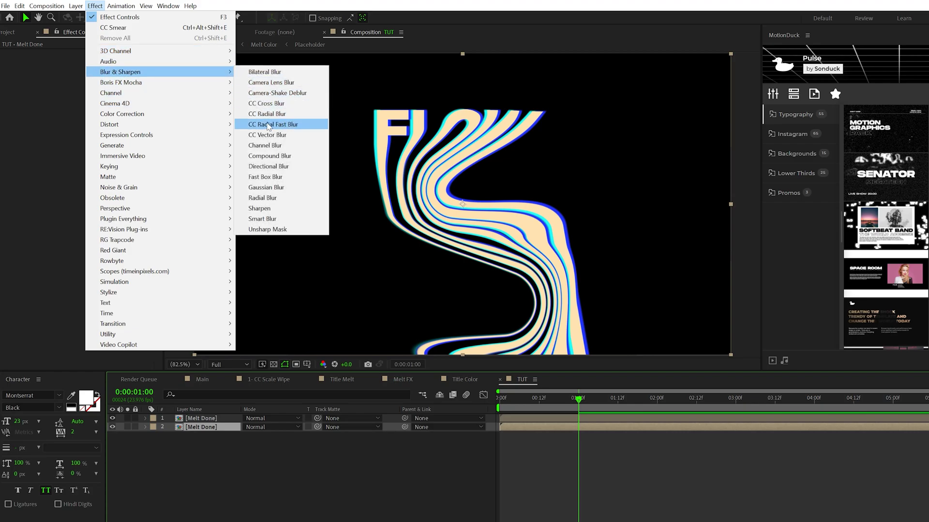
pyautogui.click(269, 125)
pyautogui.click(95, 71)
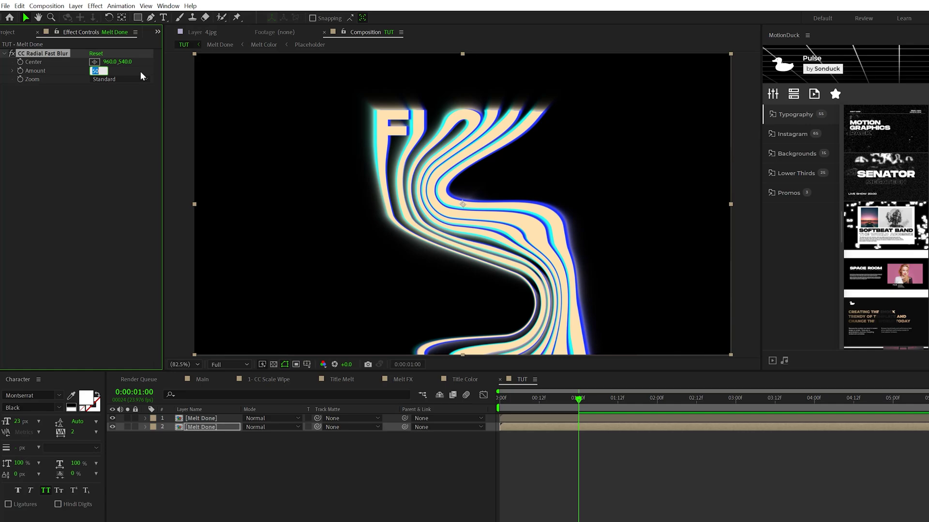
pyautogui.write('80')
pyautogui.press('Return')
# Step: Set the blur zoom to Brightest and place its centre near the top edge
pyautogui.click(100, 81)
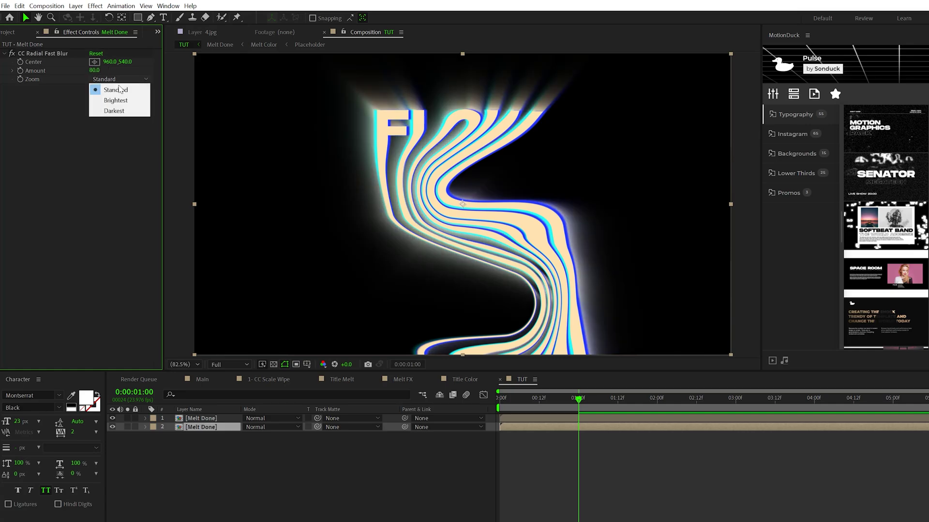
pyautogui.click(116, 99)
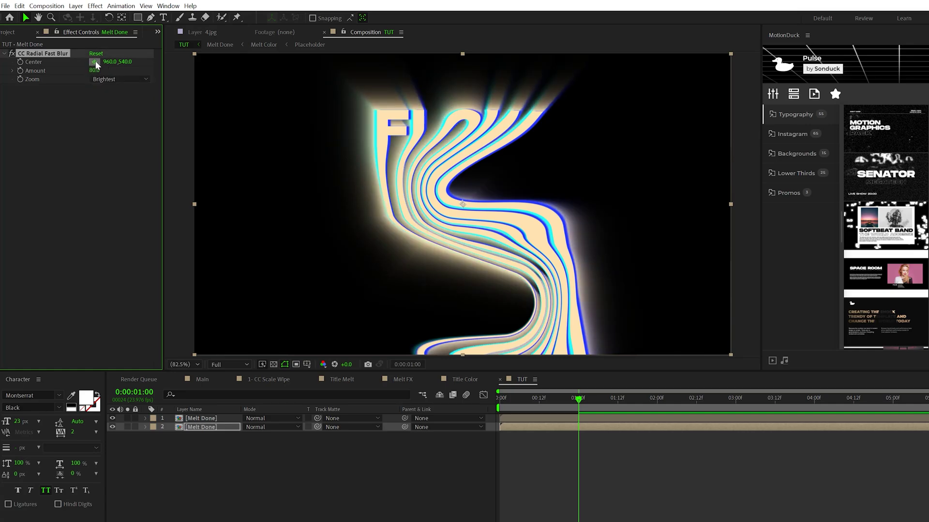
pyautogui.click(94, 62)
pyautogui.click(556, 84)
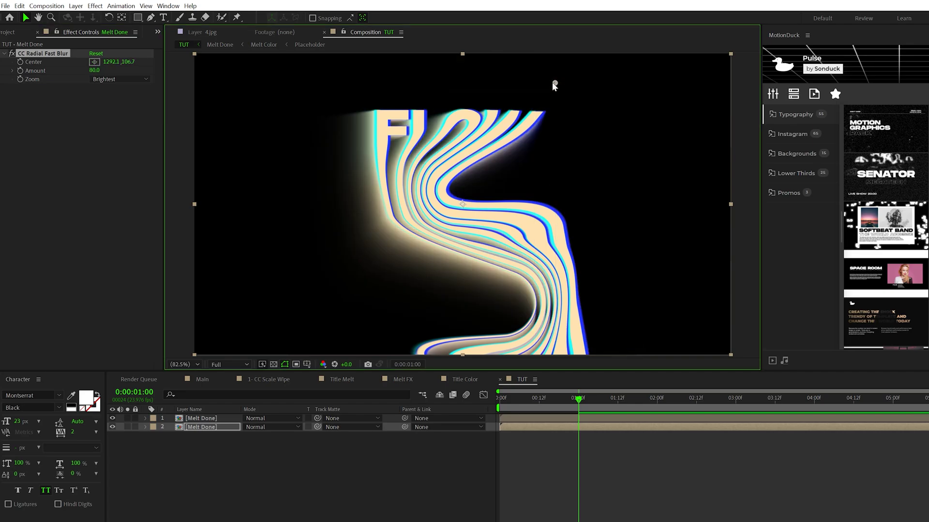
pyautogui.moveTo(555, 83); pyautogui.dragTo(362, 79)
# Step: Duplicate the blurred Melt Done layer into a third copy
pyautogui.click(187, 430)
pyautogui.hotkey('ctrl', 'd')
pyautogui.click(42, 53)
# Step: Centre the third copy's blur above the F, fill it deep blue, and the other copy sky blue 70B9FF
pyautogui.click(205, 437)
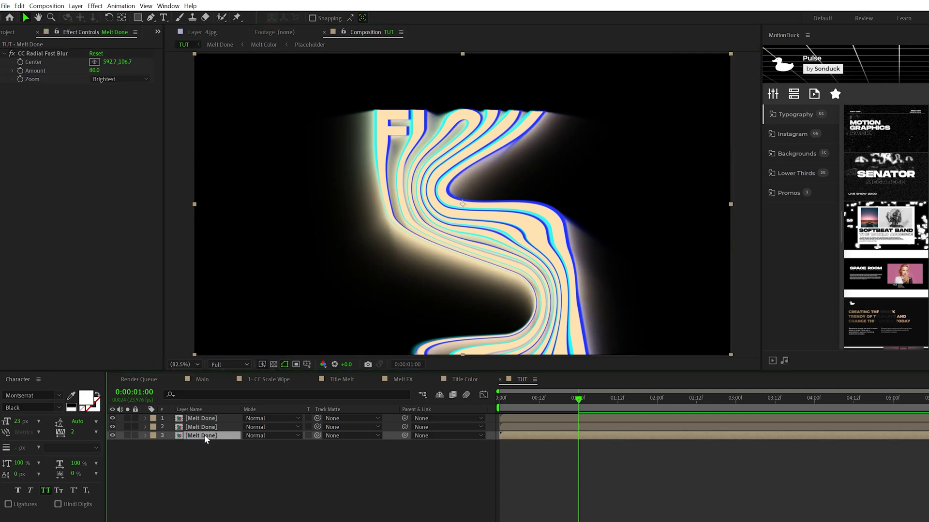
pyautogui.click(95, 7)
pyautogui.moveTo(116, 146)
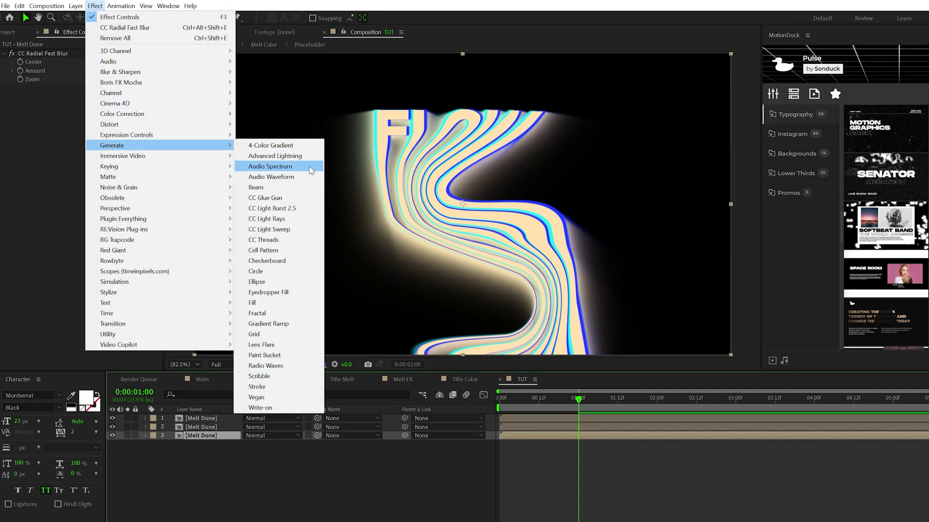
pyautogui.click(252, 303)
pyautogui.click(94, 114)
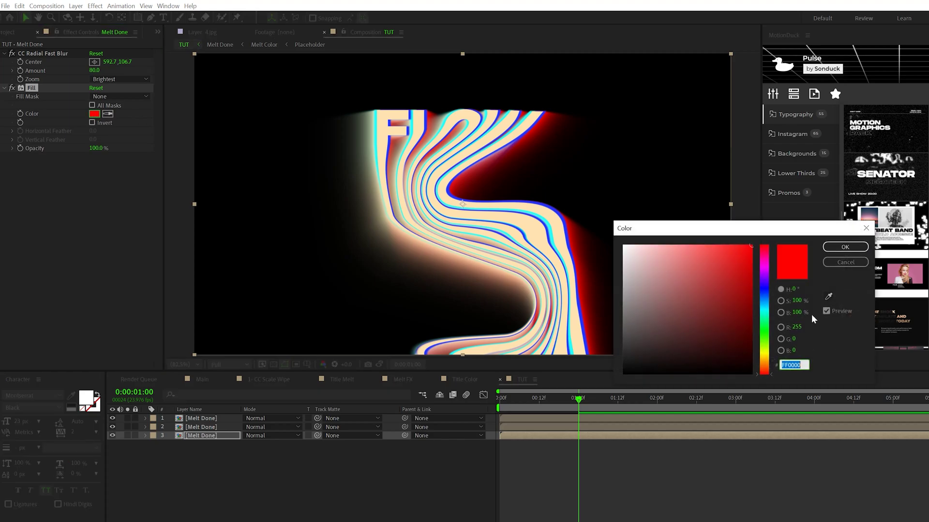
pyautogui.click(765, 301)
pyautogui.click(845, 247)
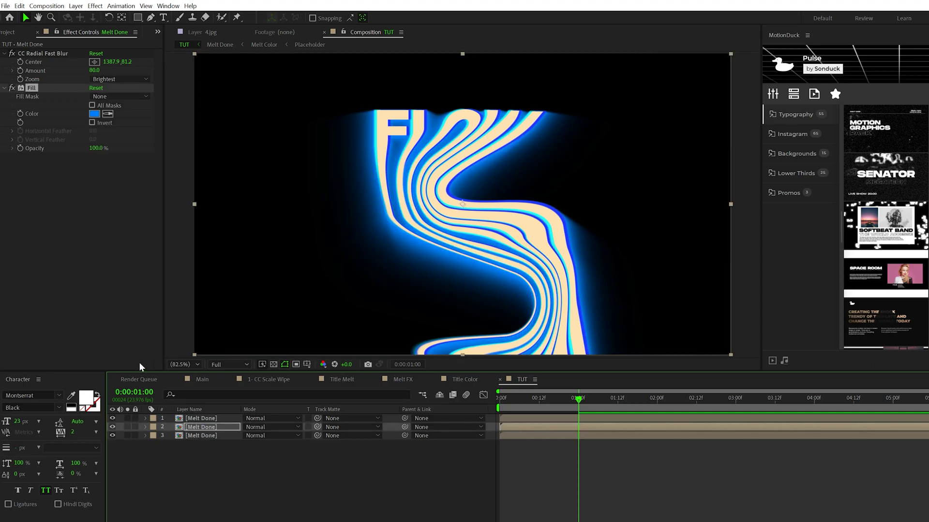
pyautogui.click(94, 114)
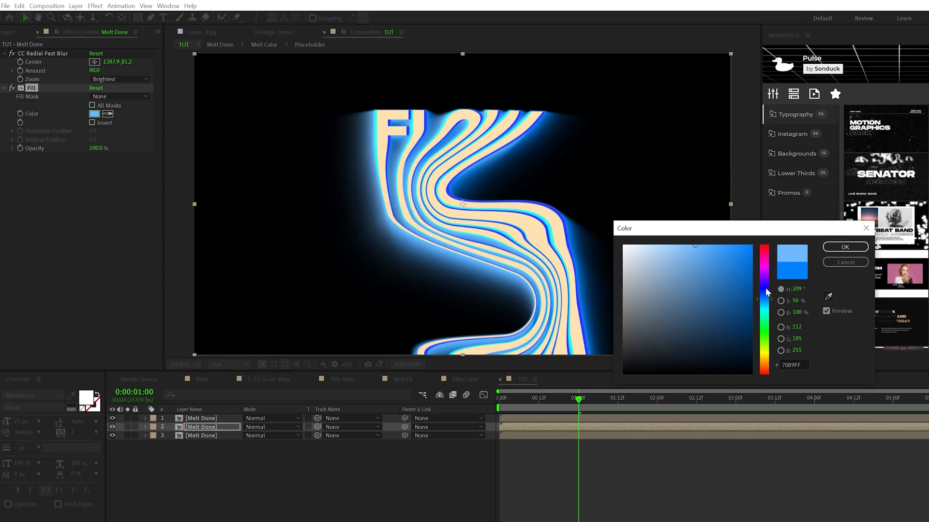
pyautogui.press('Return')
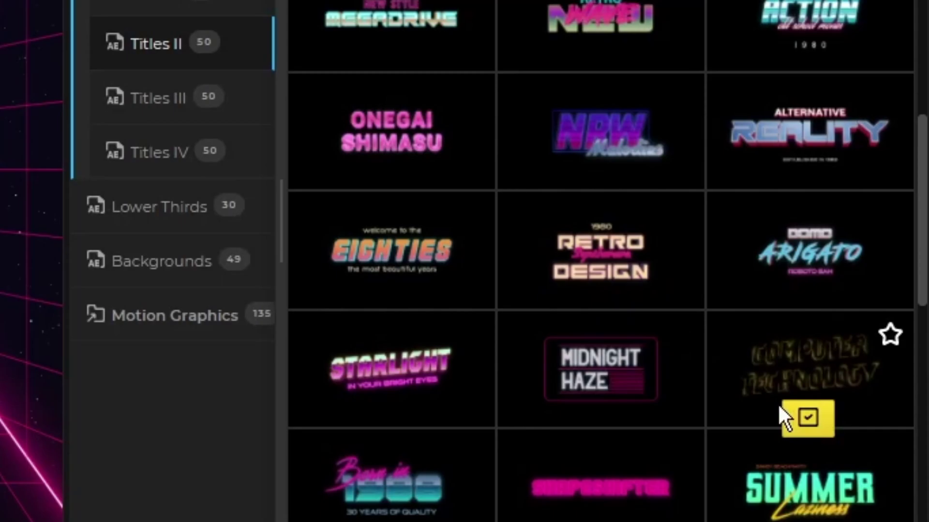
# Step: Apply the Great Design title template (Title 07) from the MotionDuck Titles grid
pyautogui.click(799, 417)
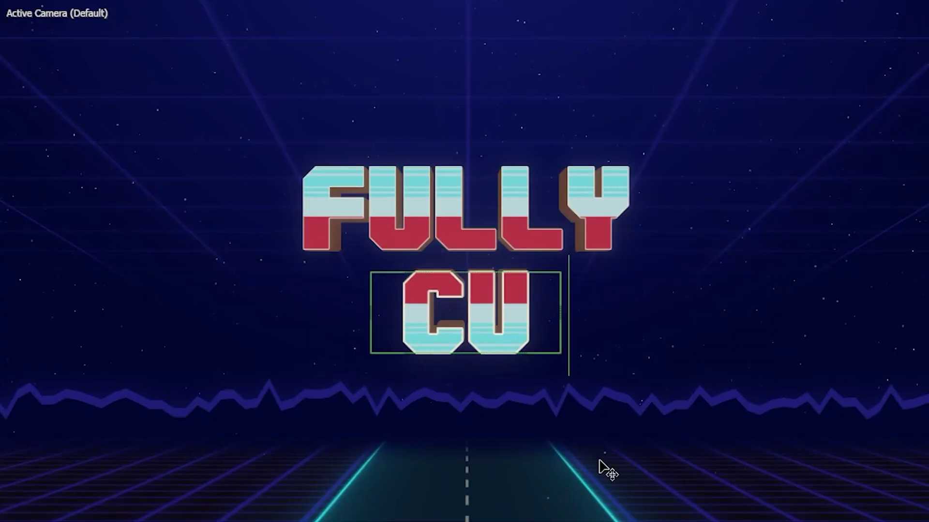
pyautogui.write('STOMIZAB')
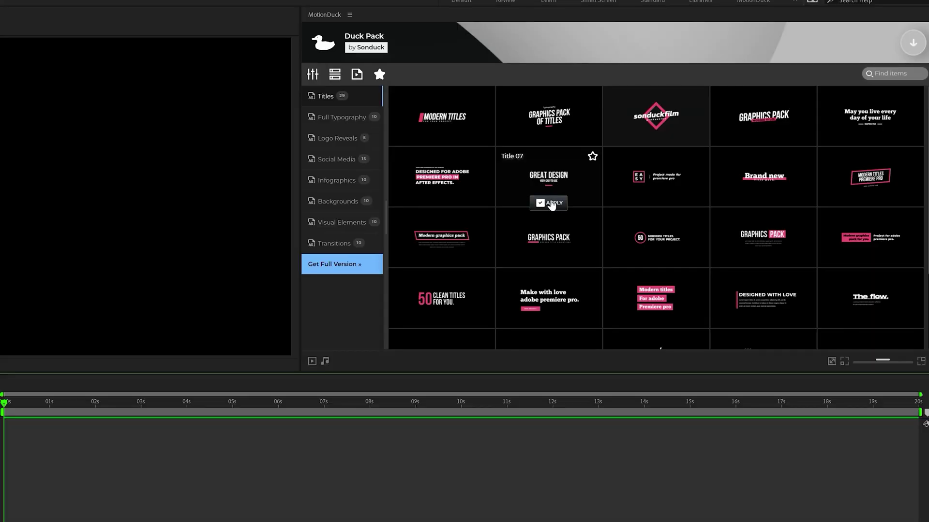
pyautogui.click(551, 203)
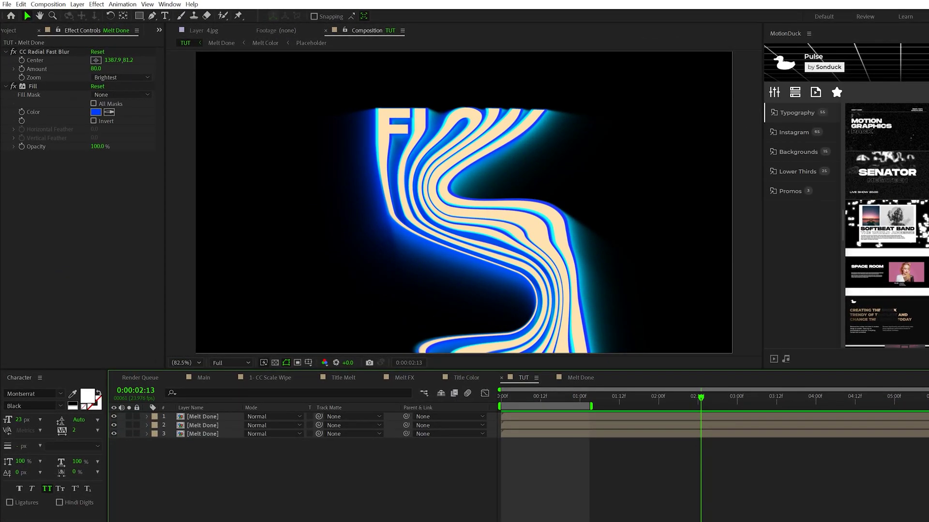
# Step: Create a black solid and move it to the bottom of the layer stack
pyautogui.click(77, 4)
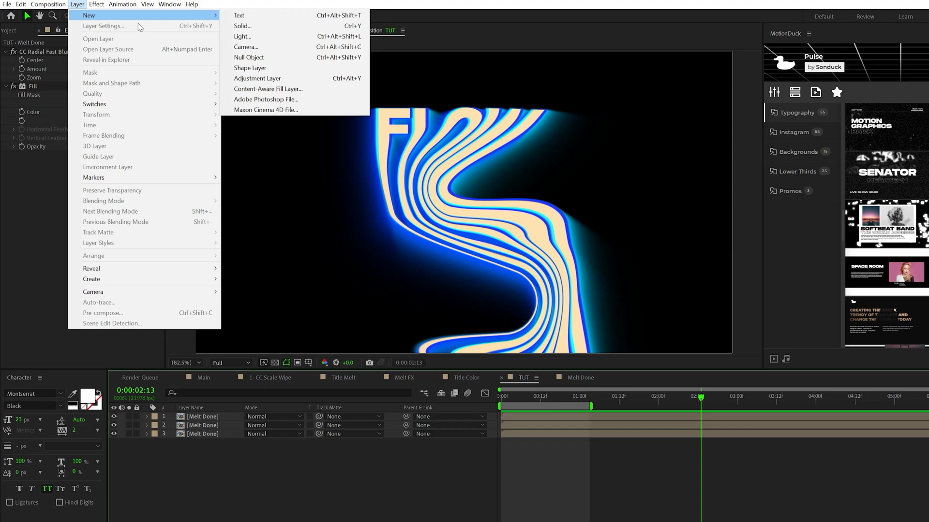
pyautogui.click(254, 27)
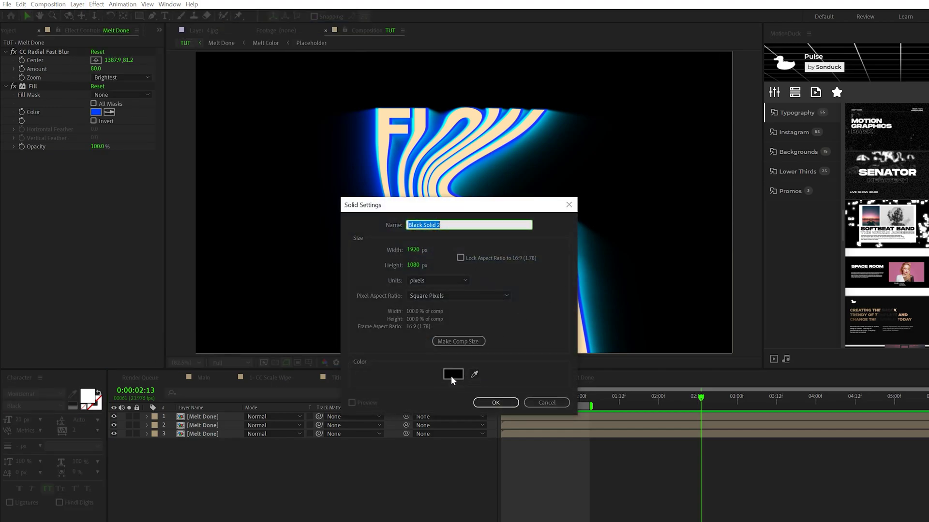
pyautogui.click(495, 403)
pyautogui.moveTo(203, 417); pyautogui.dragTo(177, 489)
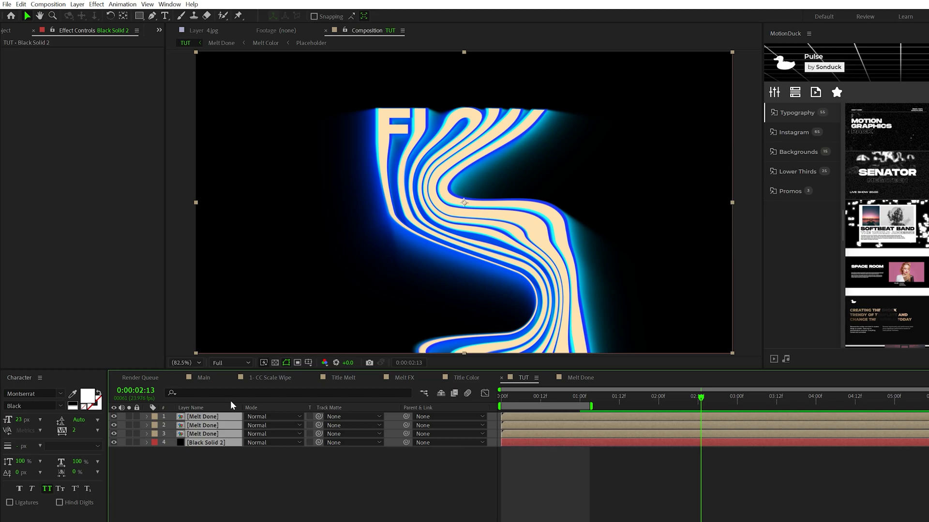
# Step: Pre-compose all the layers into a single pre-comp named 'Melt Final'
pyautogui.hotkey('ctrl', 'shift', 'c')
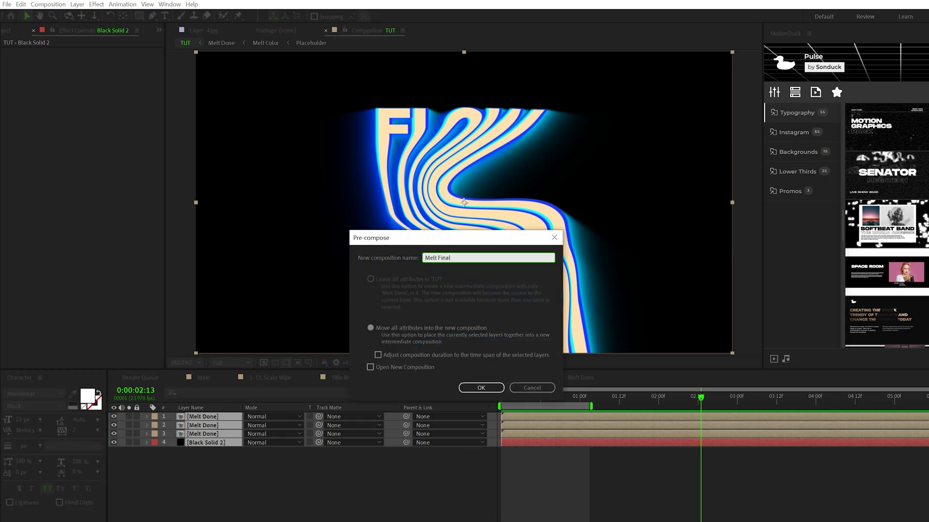
pyautogui.write('Melt Final')
pyautogui.press('Return')
# Step: Bring the 4.jpg crumpled texture into the TUT comp, placed above Melt Final
pyautogui.doubleClick(35, 141)
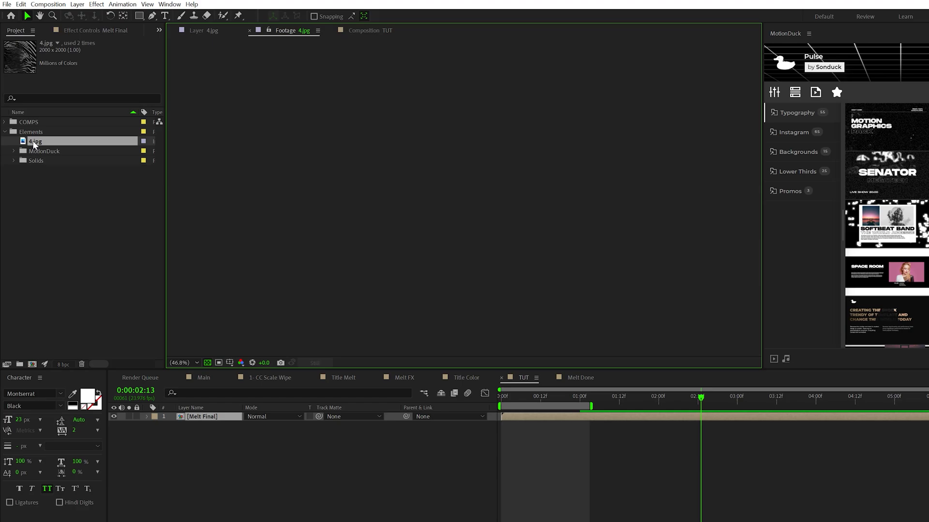
pyautogui.click(370, 30)
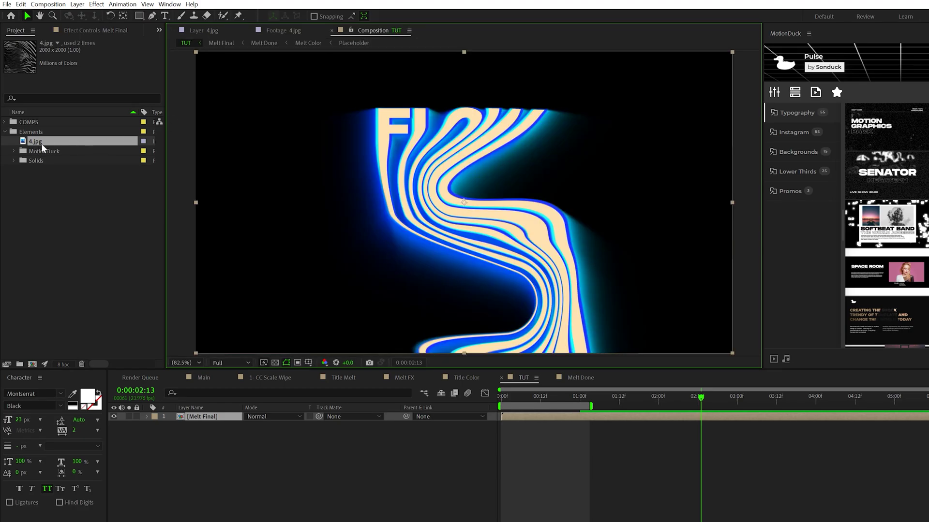
pyautogui.moveTo(43, 148); pyautogui.dragTo(237, 467)
pyautogui.hotkey('ctrl', 'z')
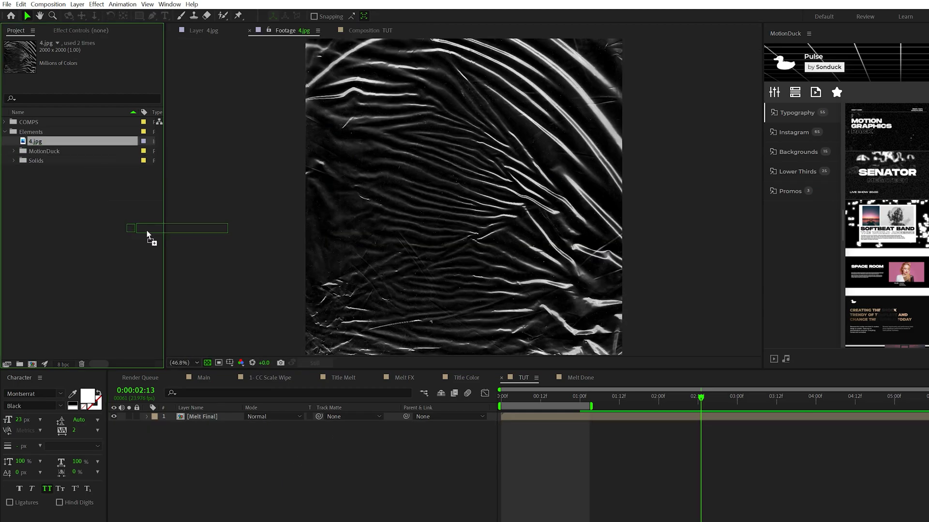
pyautogui.moveTo(193, 413); pyautogui.dragTo(193, 414)
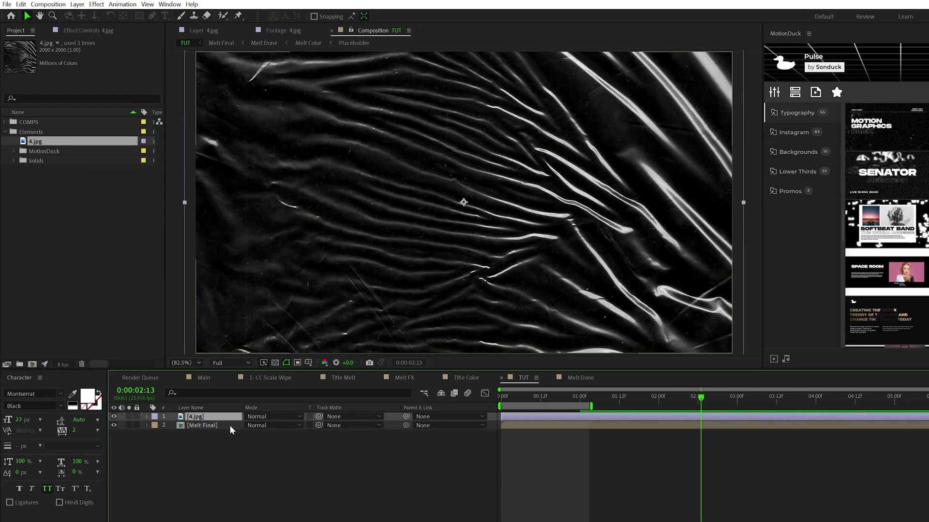
# Step: Set Melt Final's track matte to 4.jpg using luminance
pyautogui.click(202, 425)
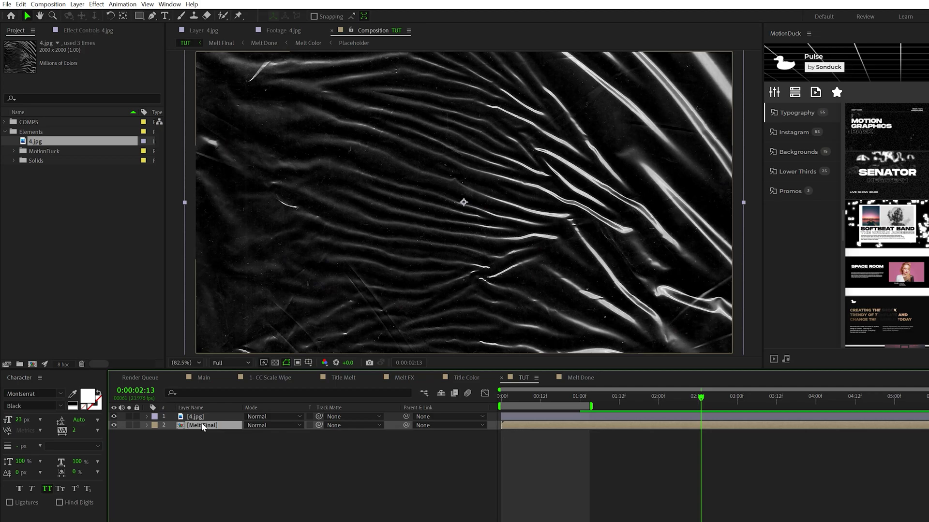
pyautogui.click(336, 425)
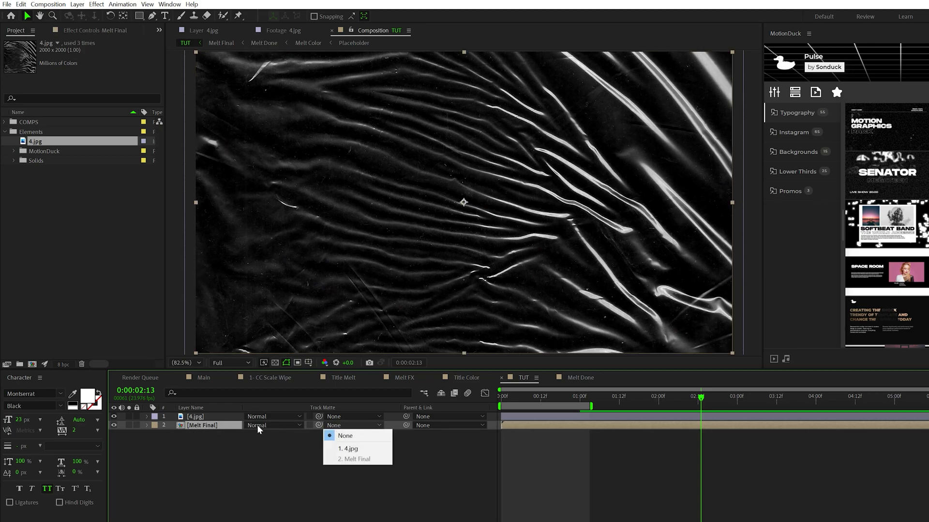
pyautogui.click(353, 448)
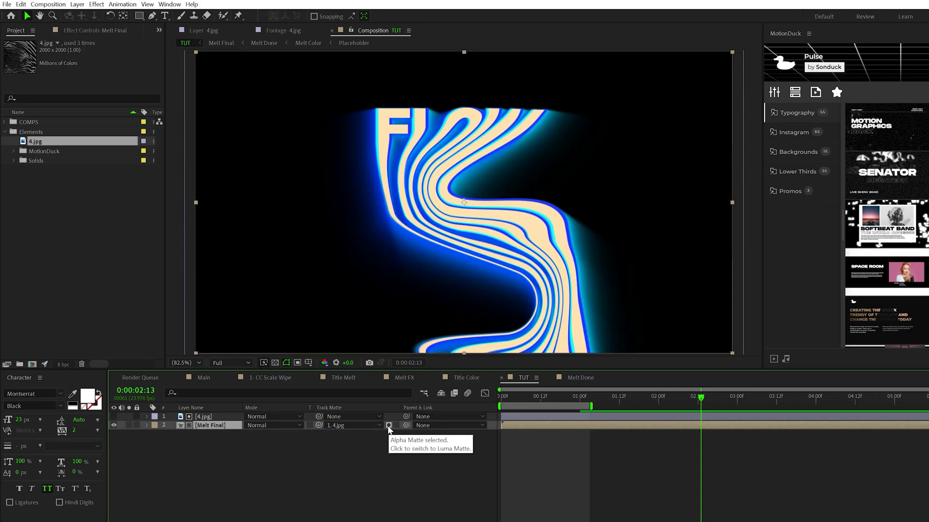
pyautogui.click(389, 426)
pyautogui.click(389, 428)
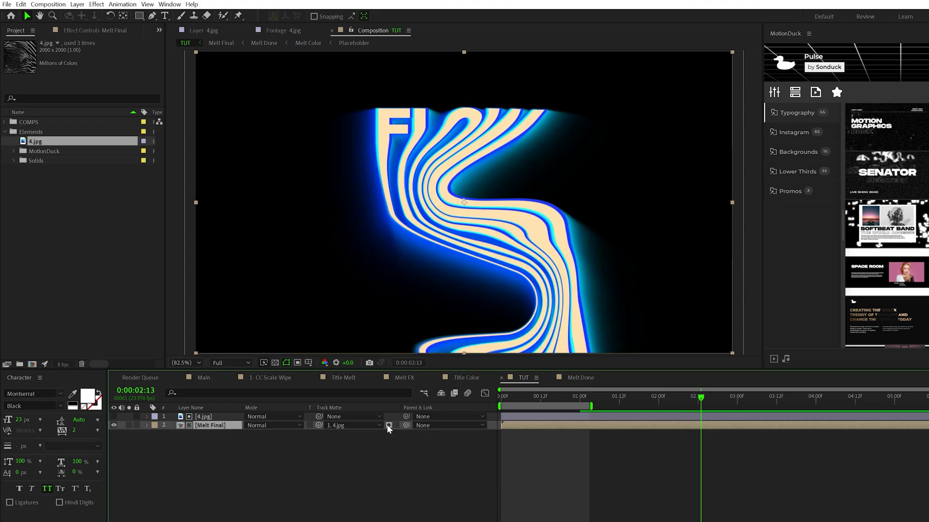
pyautogui.click(387, 428)
# Step: Duplicate the 4.jpg texture, move the copy to the bottom and make it visible
pyautogui.scroll(1, 457, 202)
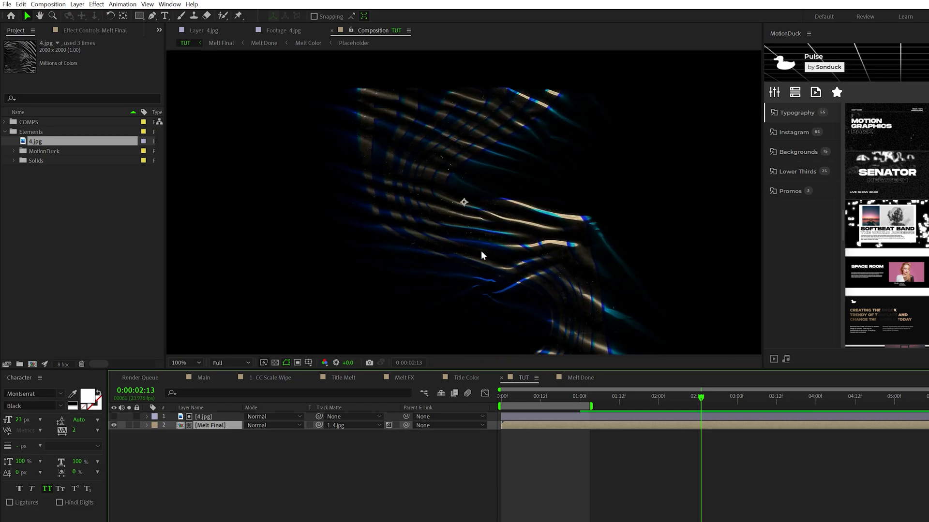
pyautogui.hotkey('ctrl', 'Up')
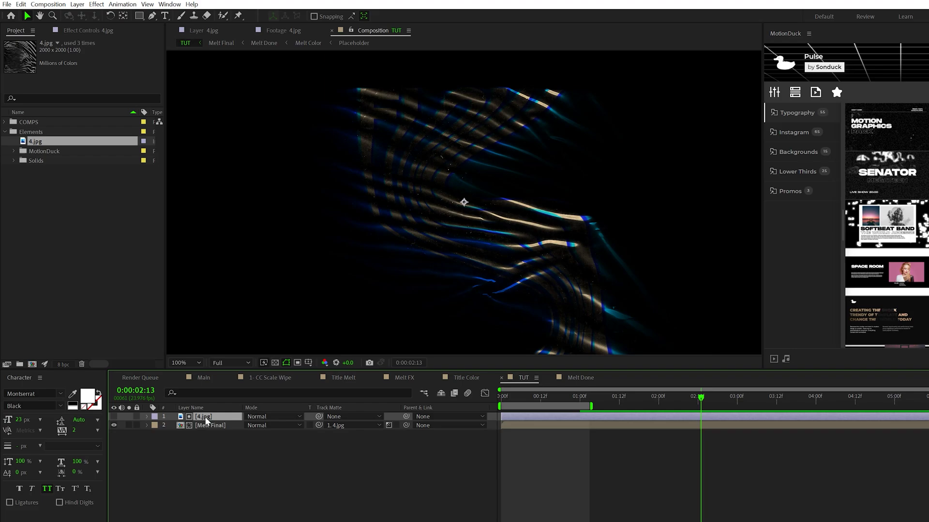
pyautogui.hotkey('ctrl', 'd')
pyautogui.moveTo(206, 419); pyautogui.dragTo(174, 438)
pyautogui.click(114, 434)
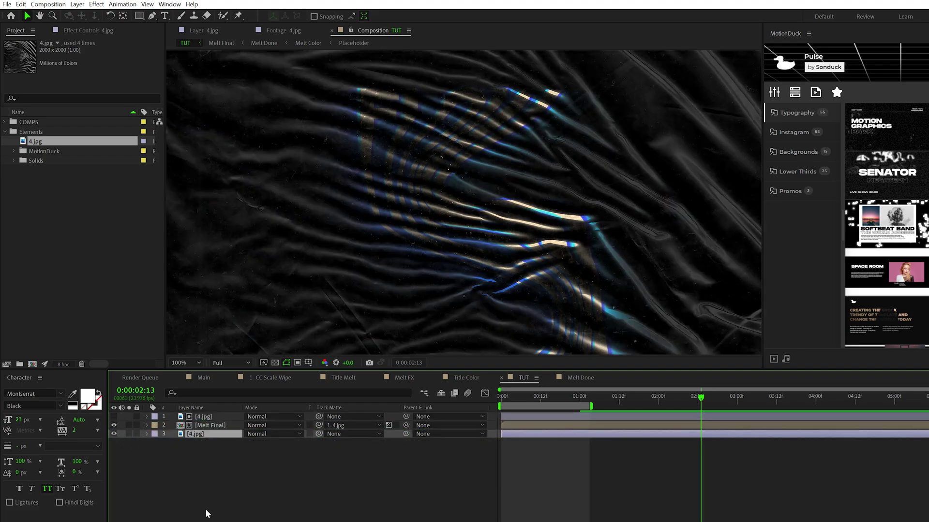
pyautogui.click(205, 509)
pyautogui.click(203, 425)
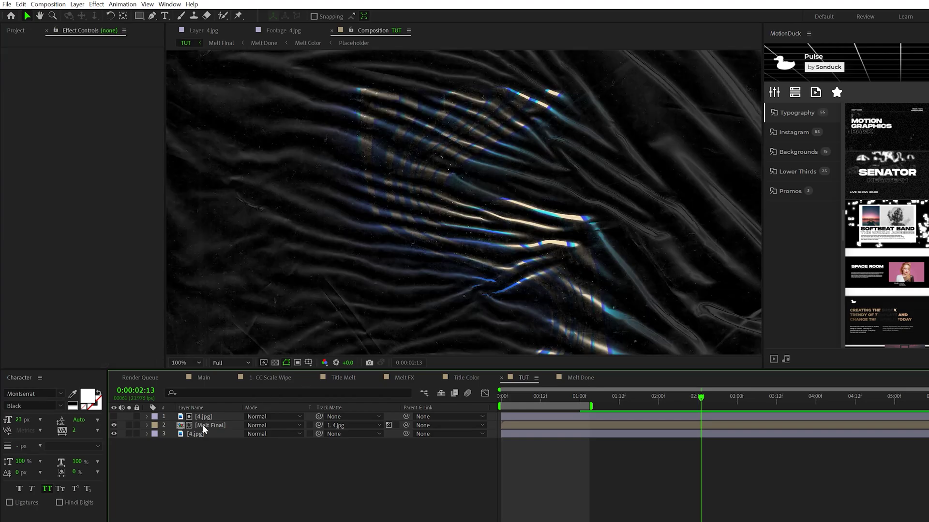
# Step: Add Curves to the top 4.jpg layer, pulling the white point left and lifting shadows
pyautogui.click(236, 416)
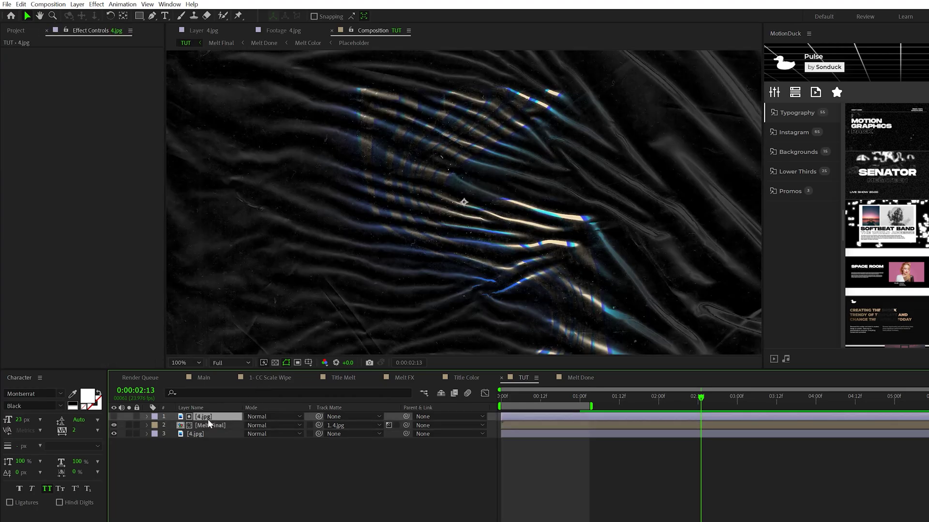
pyautogui.click(96, 4)
pyautogui.moveTo(159, 112)
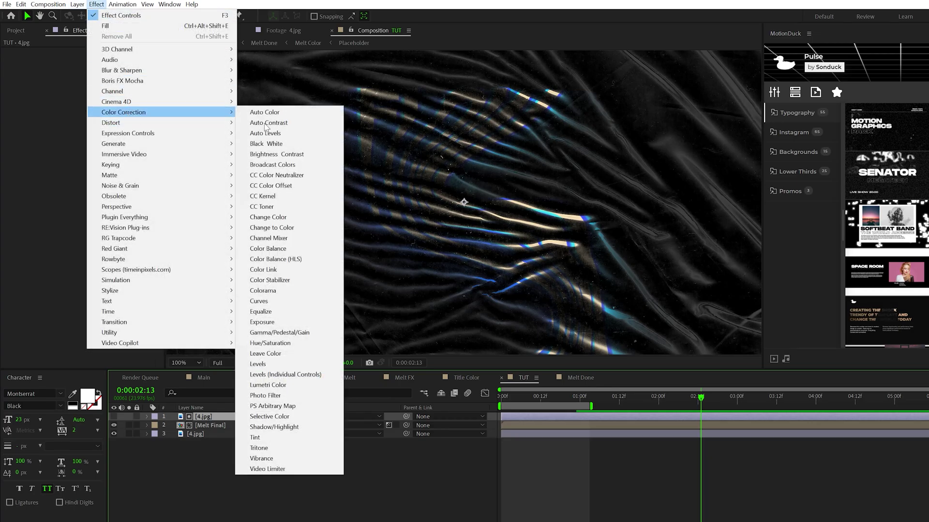
pyautogui.click(259, 301)
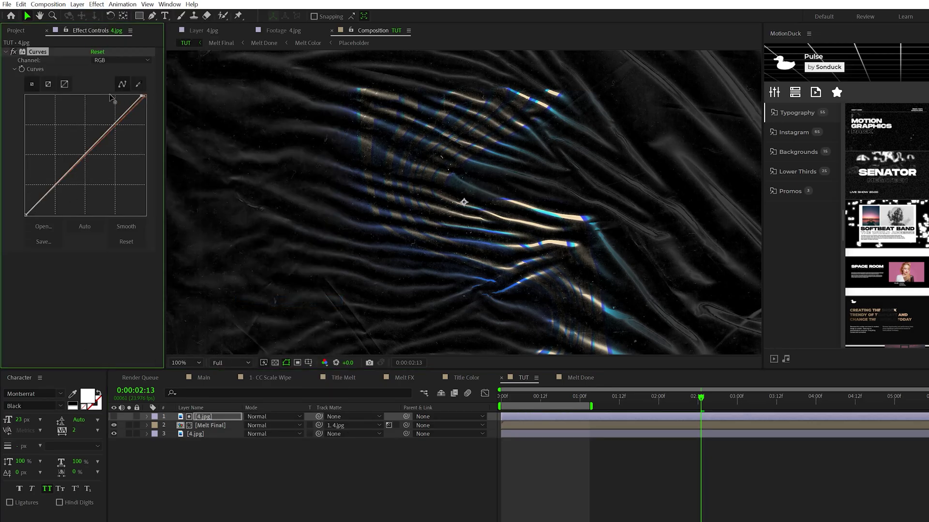
pyautogui.moveTo(143, 96); pyautogui.dragTo(83, 90)
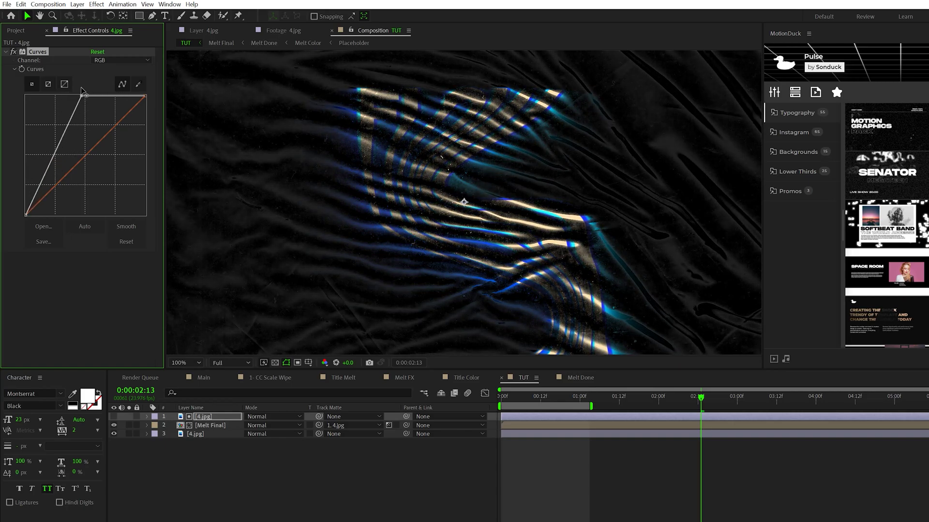
pyautogui.moveTo(25, 216); pyautogui.dragTo(25, 158)
# Step: Scale the Melt Final layer up to 147% and fit the comp in the viewer
pyautogui.click(211, 425)
pyautogui.press('s')
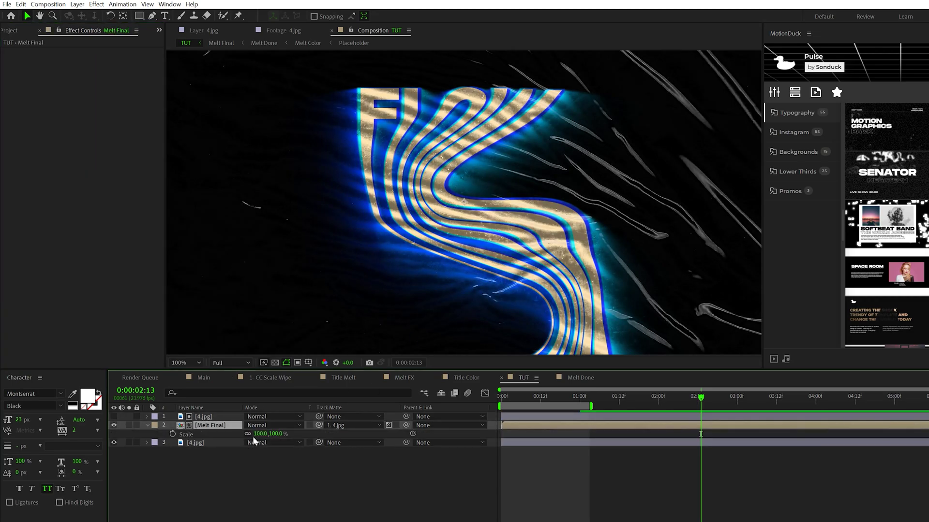
pyautogui.moveTo(252, 436); pyautogui.dragTo(275, 436)
pyautogui.scroll(-2, 472, 269)
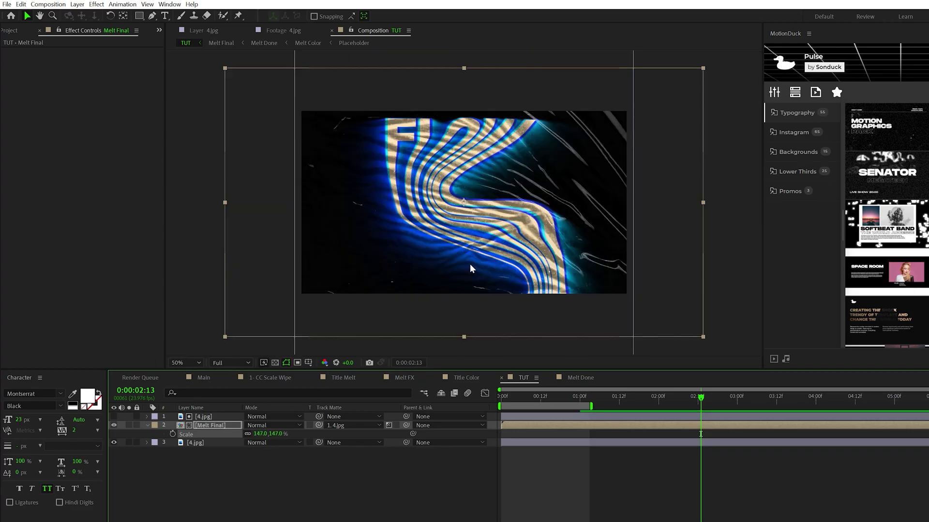
pyautogui.hotkey('shift', '/')
# Step: Add Turbulent Displace to the top 4.jpg with a time*100 Evolution expression, then preview
pyautogui.click(213, 196)
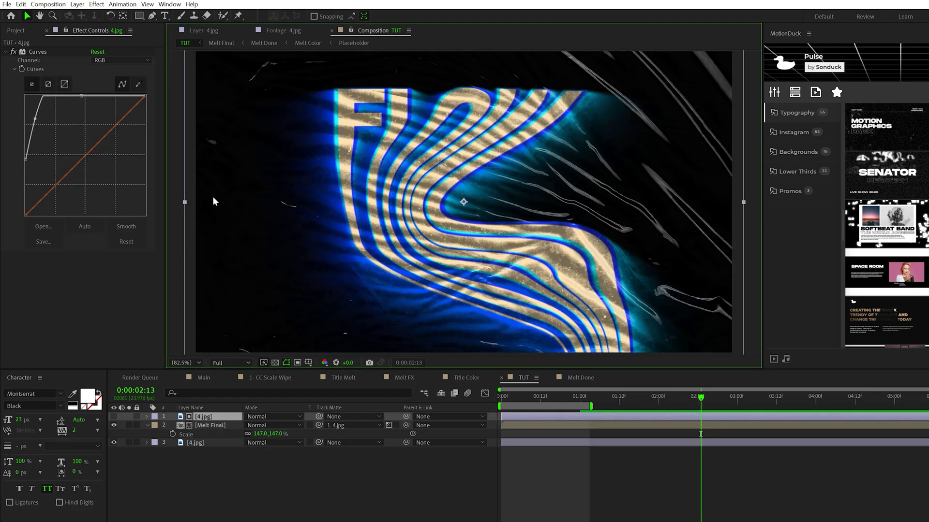
pyautogui.click(97, 5)
pyautogui.moveTo(137, 125)
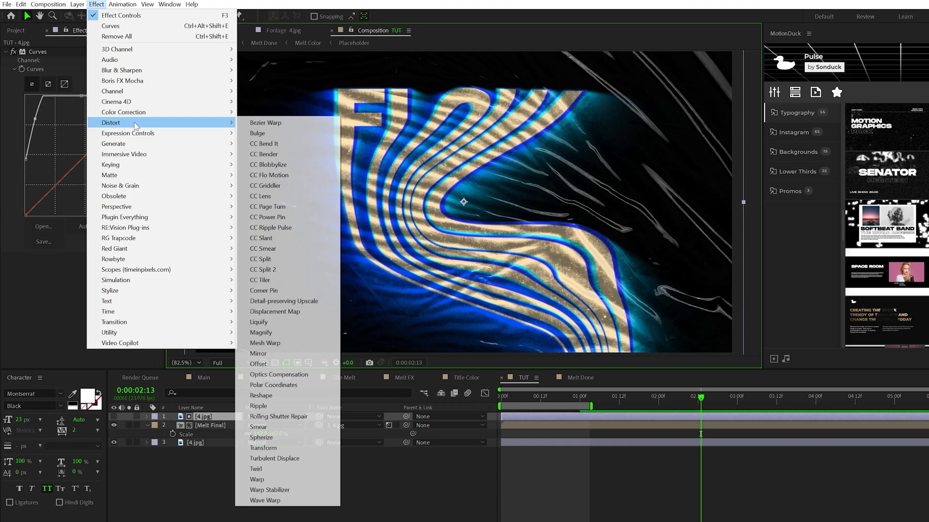
pyautogui.click(274, 459)
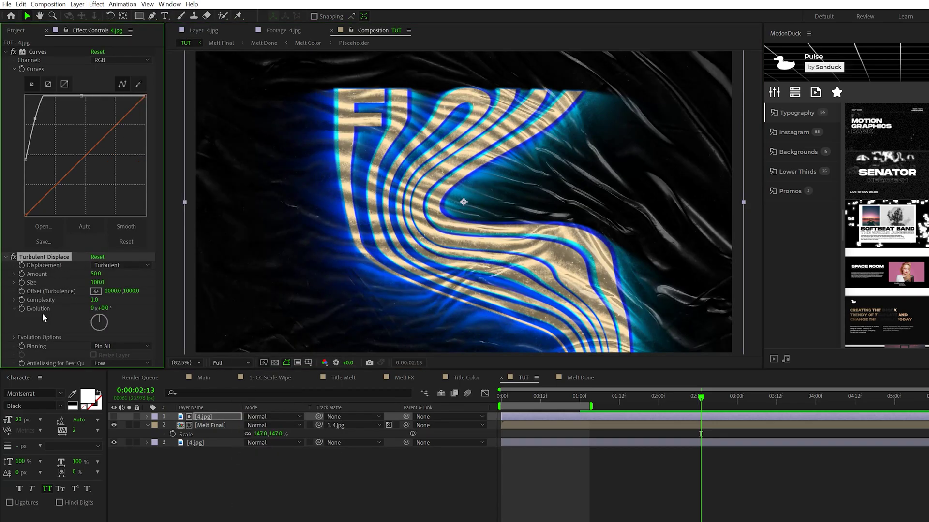
pyautogui.keyDown('alt'); pyautogui.click(21, 309); pyautogui.keyUp('alt')
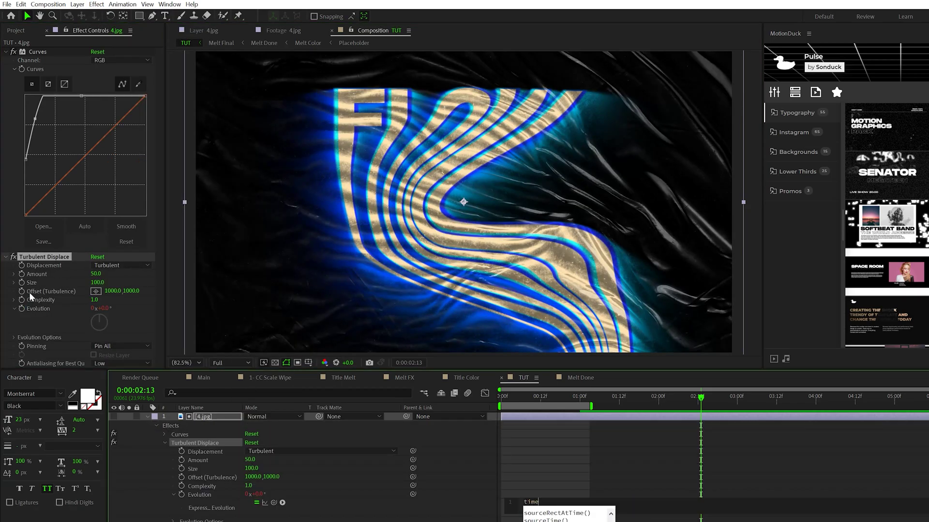
pyautogui.moveTo(591, 407); pyautogui.dragTo(769, 424)
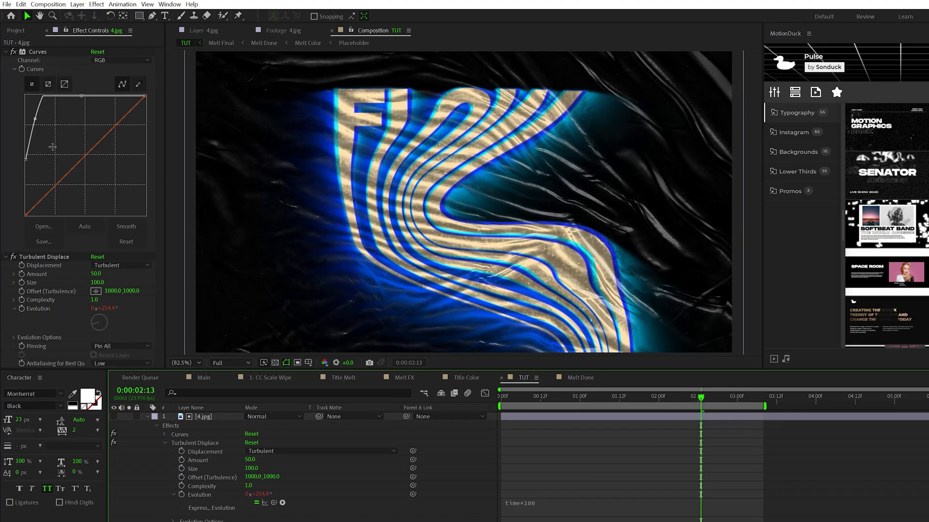
pyautogui.click(40, 257)
pyautogui.scroll(-5, 40, 259)
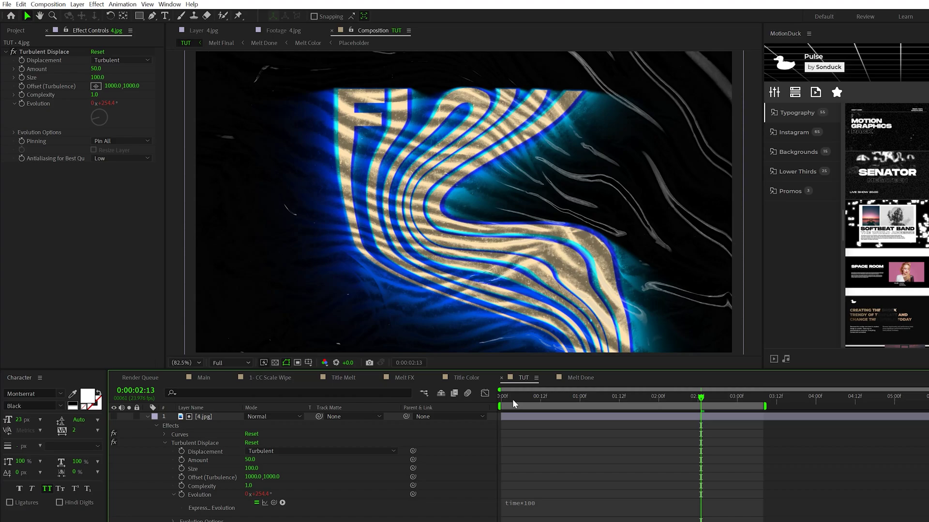
pyautogui.press('space')
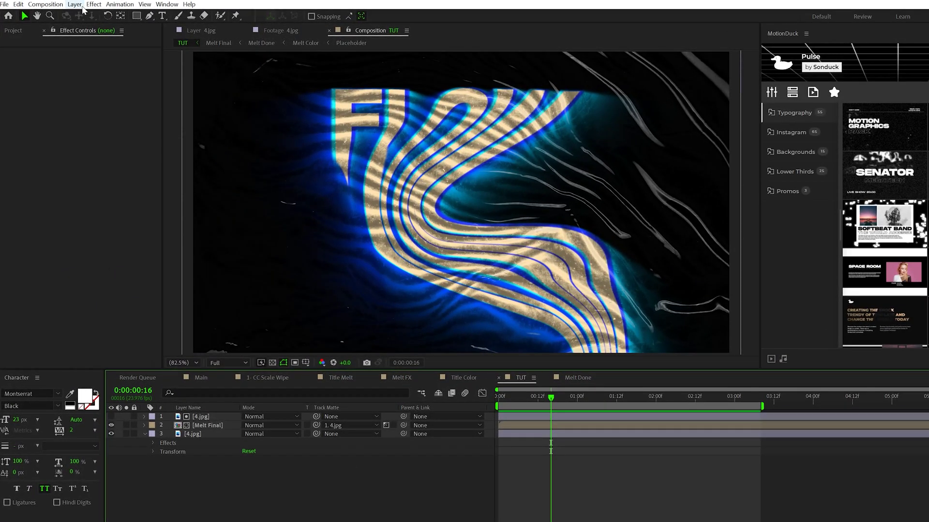
# Step: Create a new adjustment layer in the TUT comp
pyautogui.click(75, 4)
pyautogui.moveTo(83, 14)
pyautogui.click(261, 79)
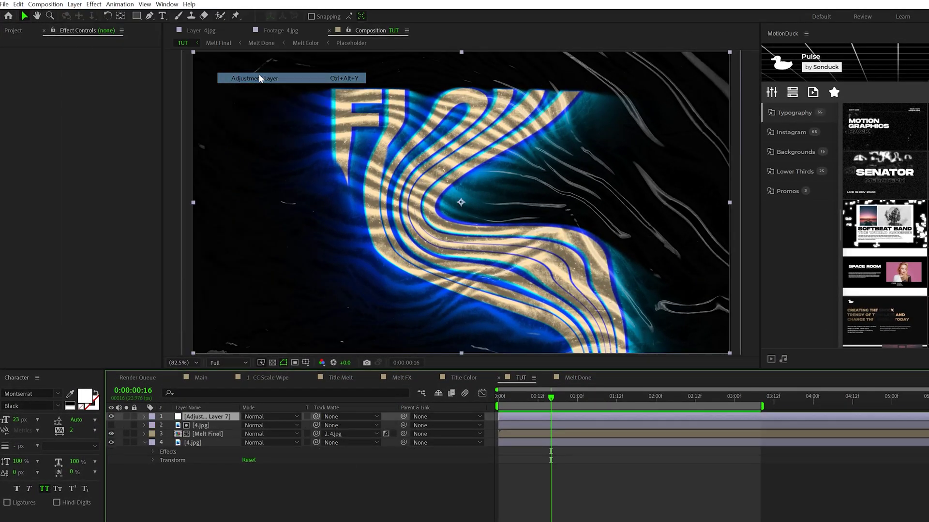
# Step: Add a Transform effect keyframing Scale 15→100 and Rotation 21°→0°, then preview
pyautogui.click(94, 4)
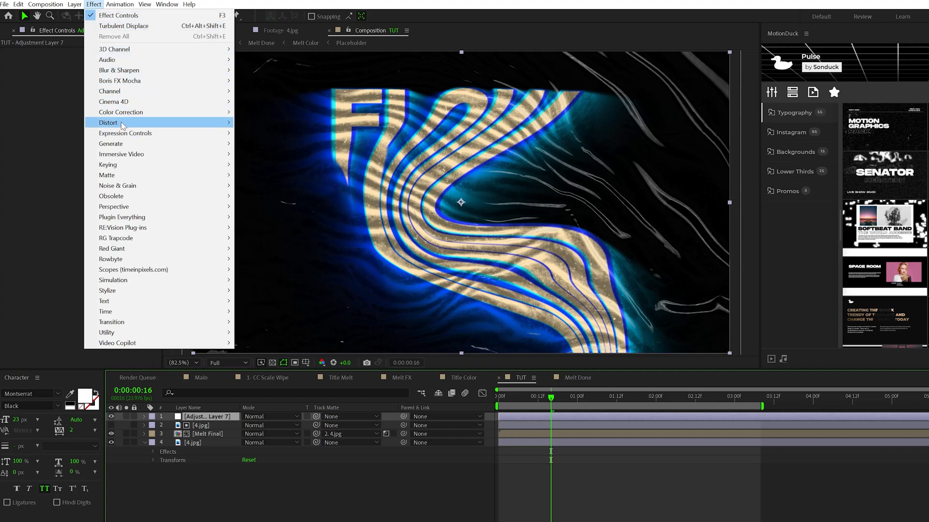
pyautogui.moveTo(124, 125)
pyautogui.click(260, 448)
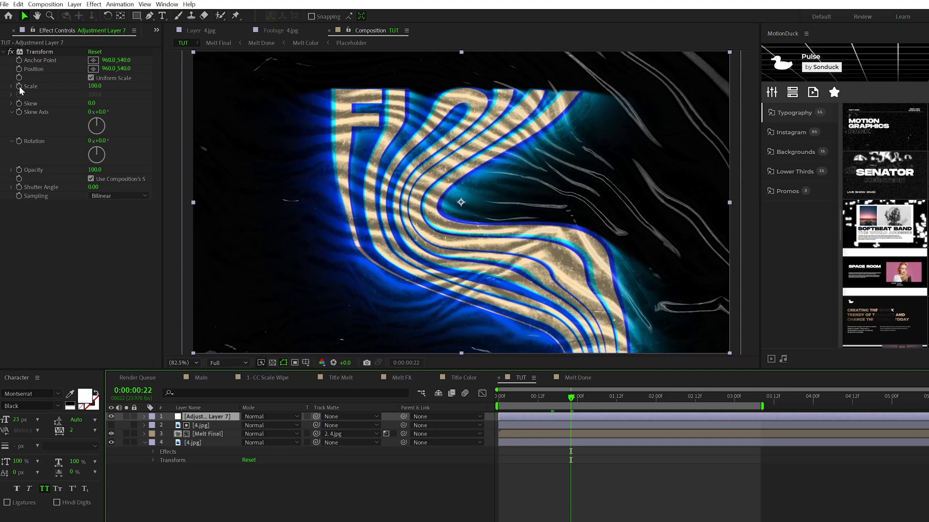
pyautogui.click(19, 87)
pyautogui.click(19, 141)
pyautogui.press('Home')
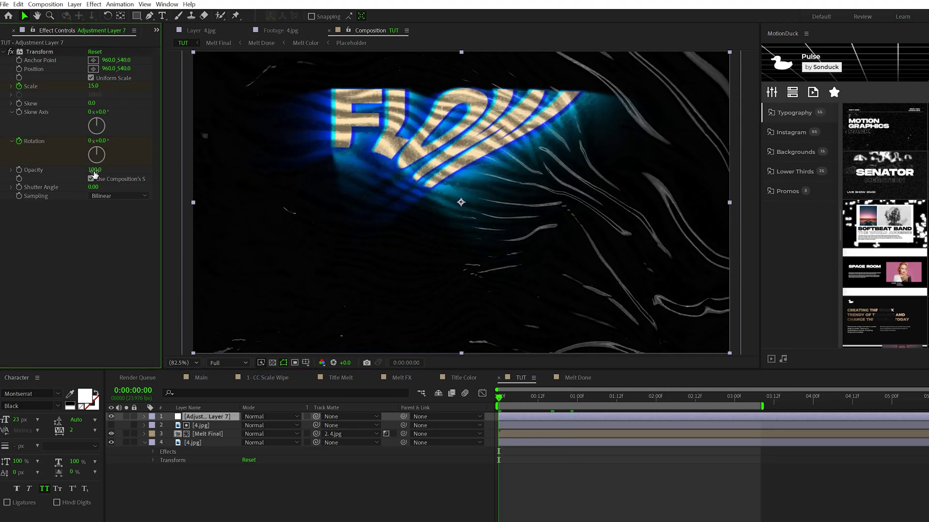
pyautogui.press('space')
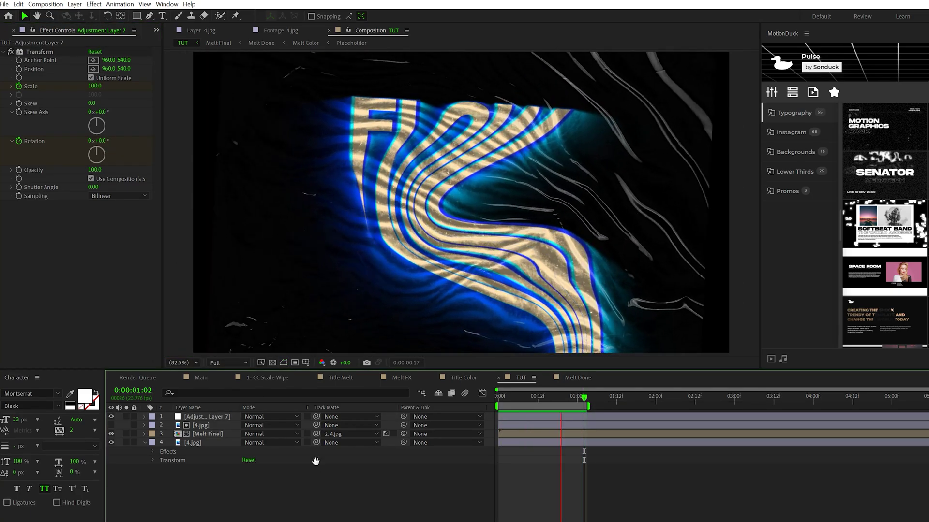
pyautogui.click(210, 417)
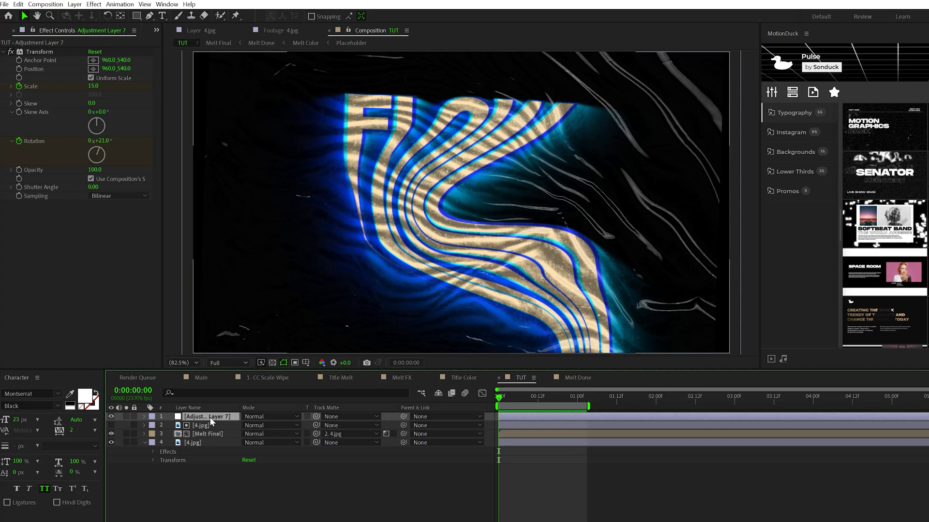
# Step: Add Motion Tile above the Transform effect and enable motion blur on the adjustment layer
pyautogui.click(93, 4)
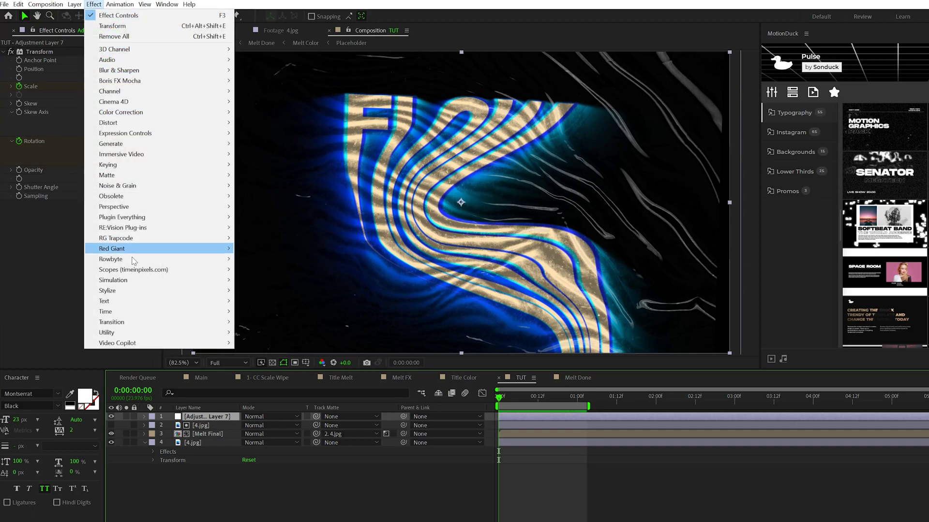
pyautogui.moveTo(116, 293)
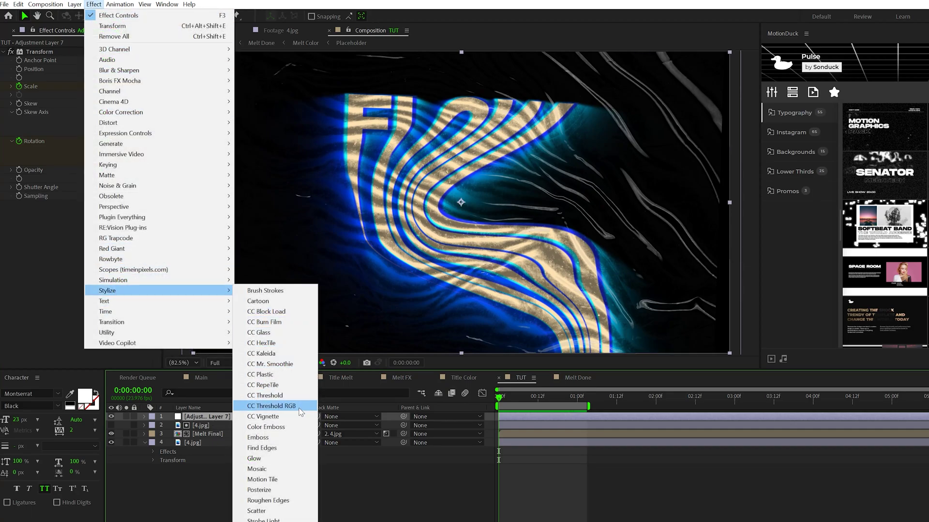
pyautogui.click(263, 479)
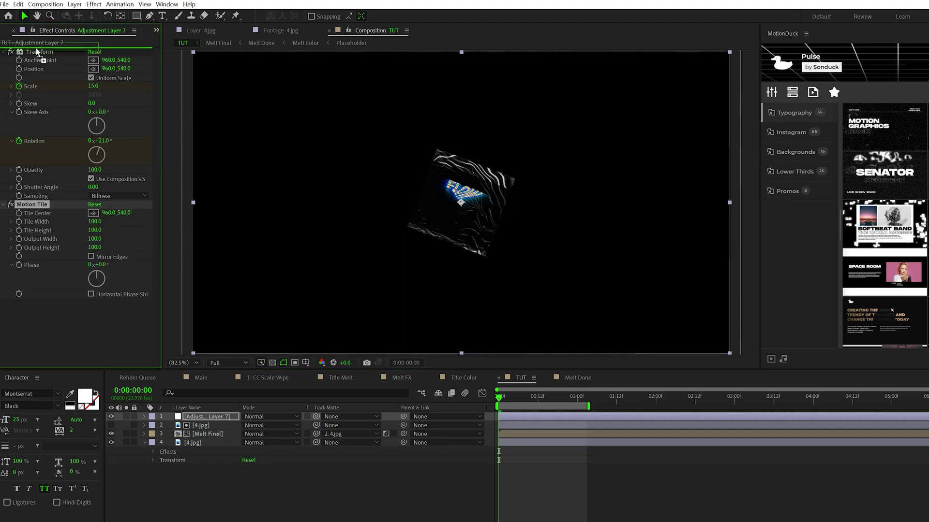
pyautogui.moveTo(38, 52); pyautogui.dragTo(88, 114)
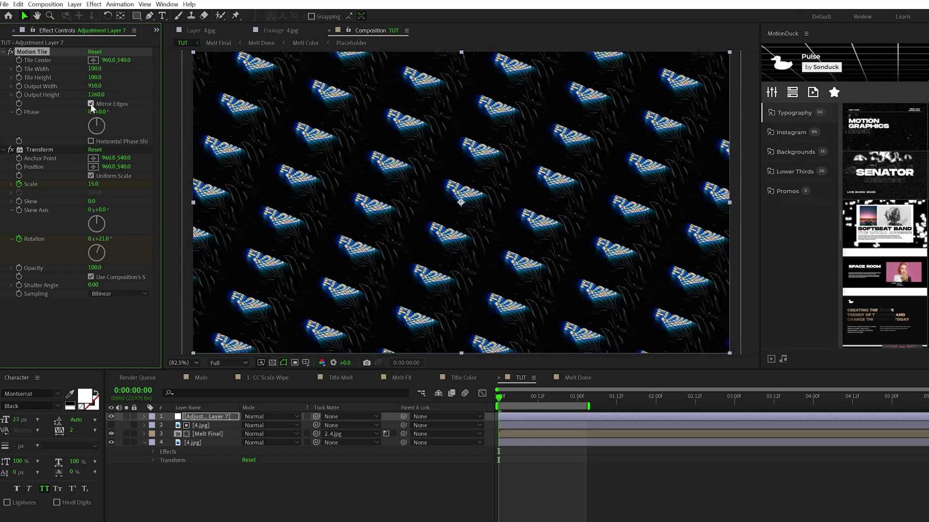
pyautogui.press('F4')
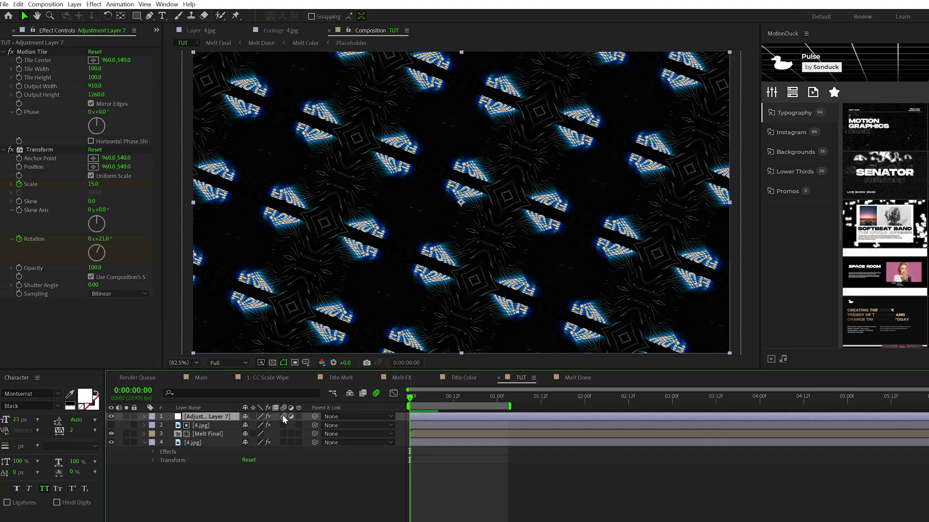
pyautogui.click(283, 417)
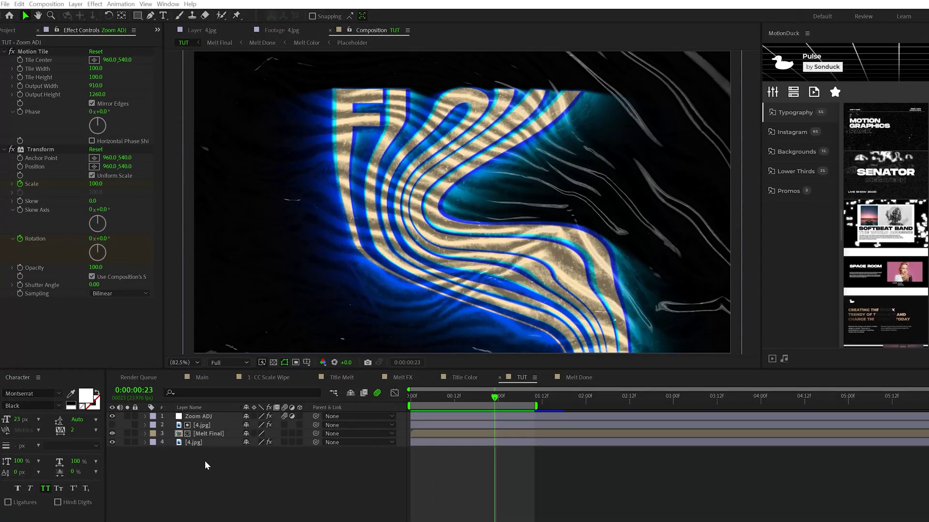
# Step: Pre-compose the four layers into a pre-comp named 'Scene'
pyautogui.moveTo(190, 486); pyautogui.dragTo(205, 417)
pyautogui.hotkey('ctrl', 'shift', 'c')
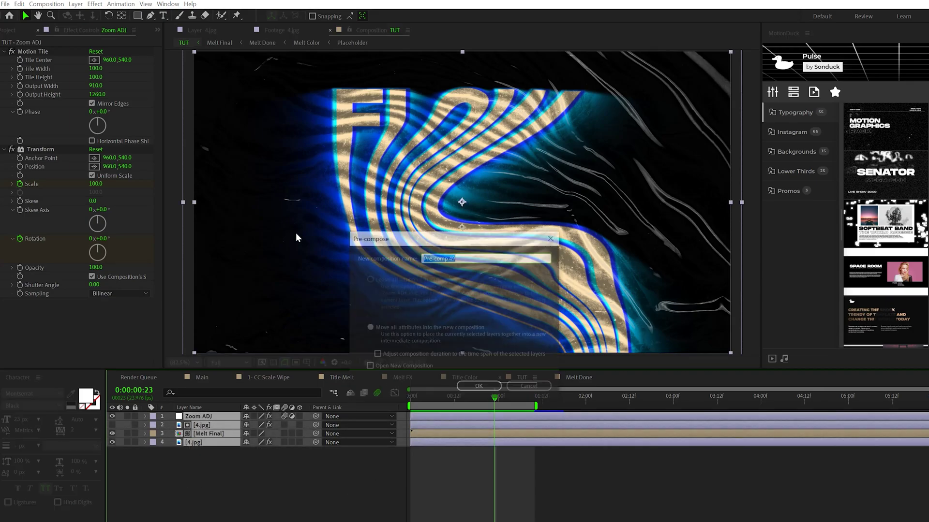
pyautogui.write('Scene')
pyautogui.press('Return')
# Step: Apply Shift Channels to Scene with Green and Blue set to Full Off, leaving red
pyautogui.click(94, 4)
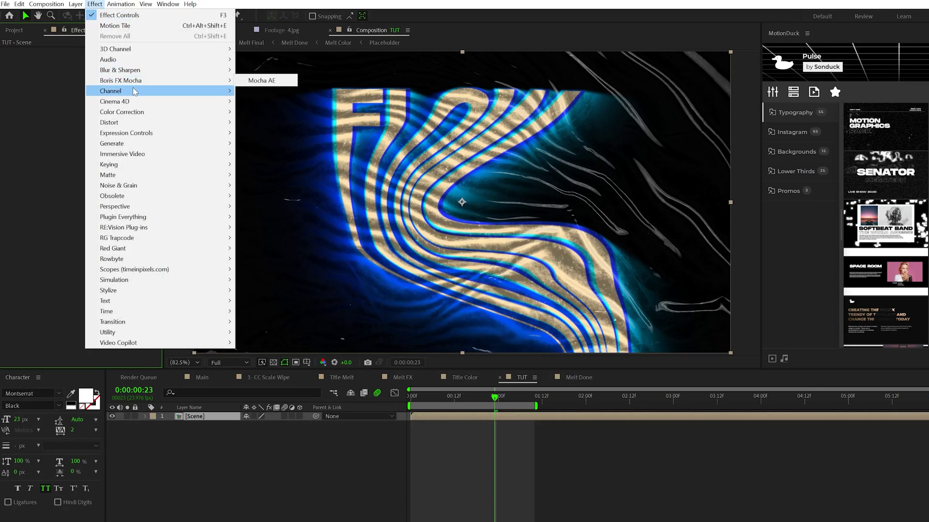
pyautogui.moveTo(145, 91)
pyautogui.click(274, 207)
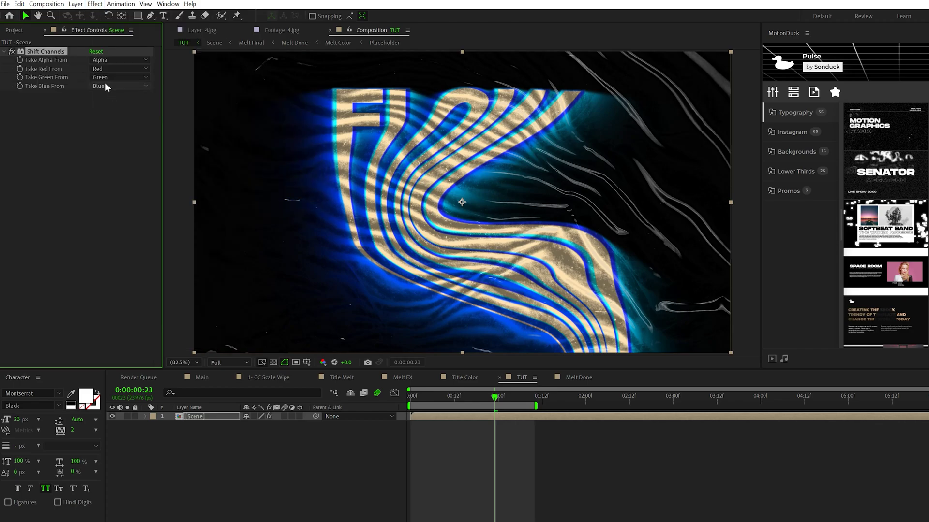
pyautogui.click(120, 77)
pyautogui.click(112, 181)
pyautogui.click(104, 87)
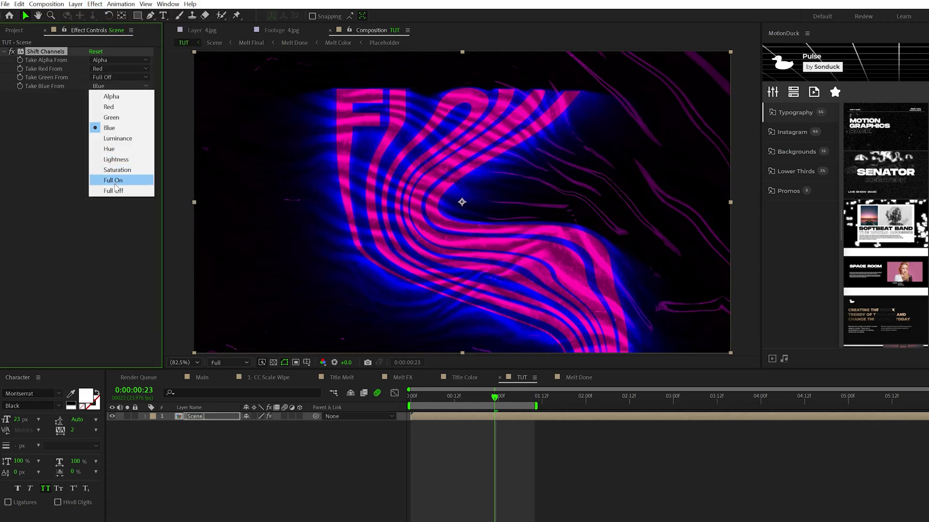
pyautogui.click(111, 187)
# Step: Duplicate Scene twice, making one copy green-only and the other blue-only
pyautogui.click(191, 418)
pyautogui.hotkey('ctrl', 'd')
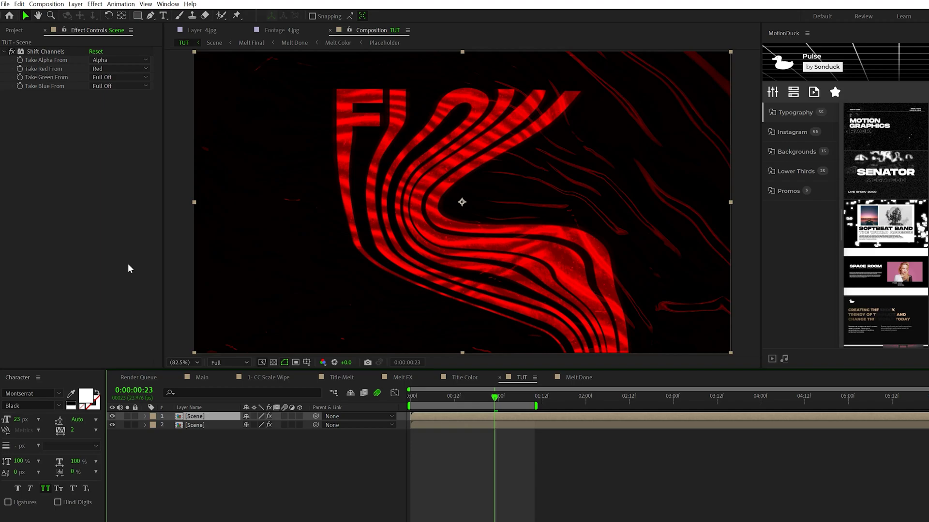
pyautogui.click(101, 68)
pyautogui.click(111, 172)
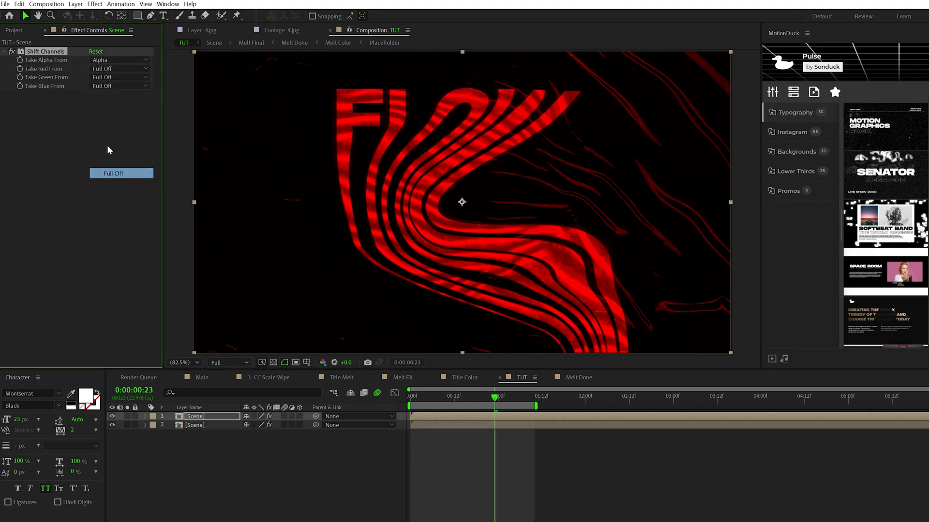
pyautogui.click(105, 80)
pyautogui.click(110, 106)
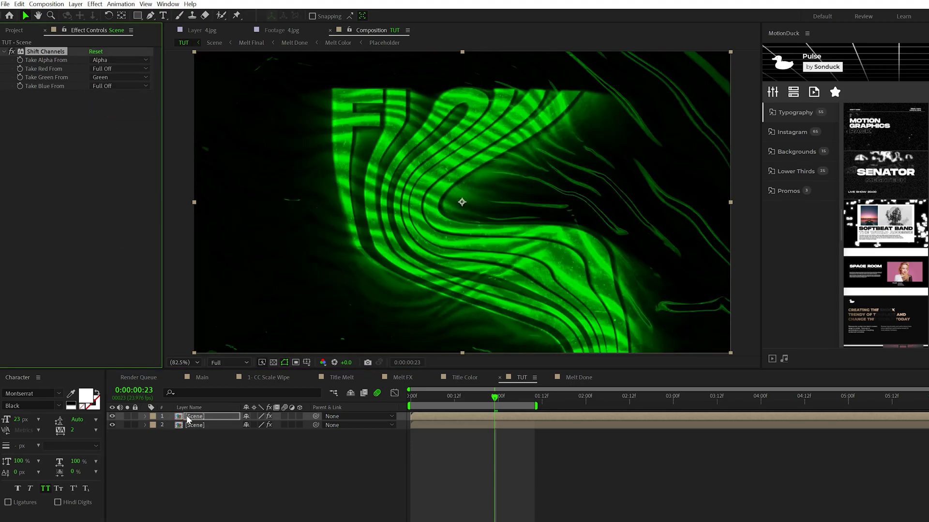
pyautogui.click(109, 77)
pyautogui.click(111, 182)
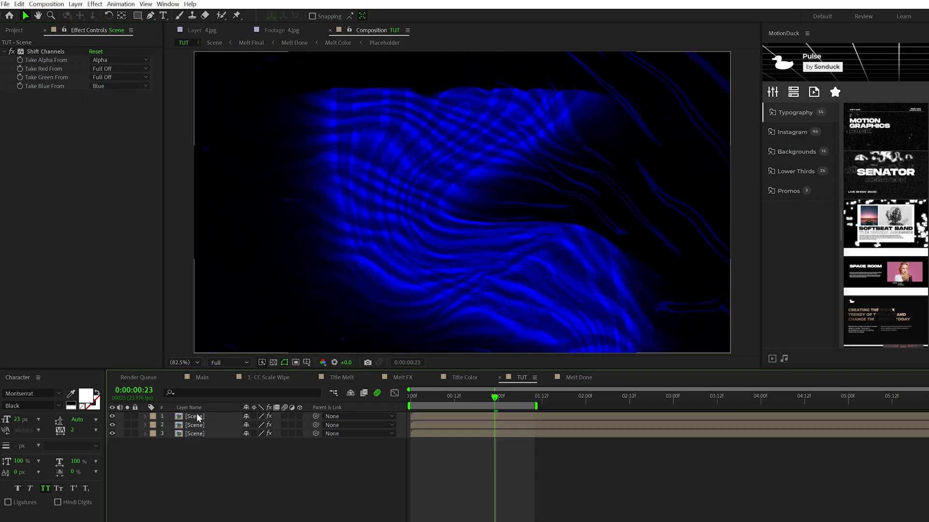
# Step: Set the top two Scene copies to Screen blending mode
pyautogui.click(196, 416)
pyautogui.keyDown('shift'); pyautogui.click(197, 425); pyautogui.keyUp('shift')
pyautogui.press('F4')
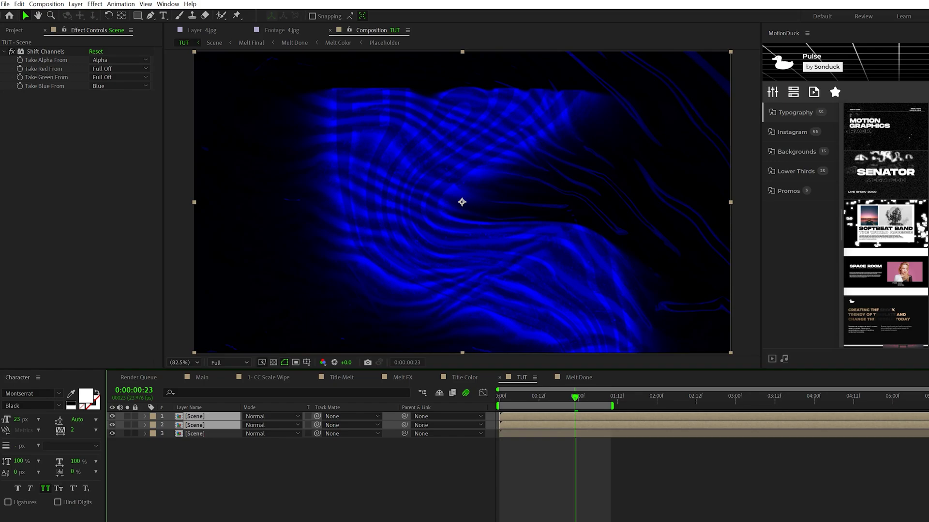
pyautogui.click(249, 417)
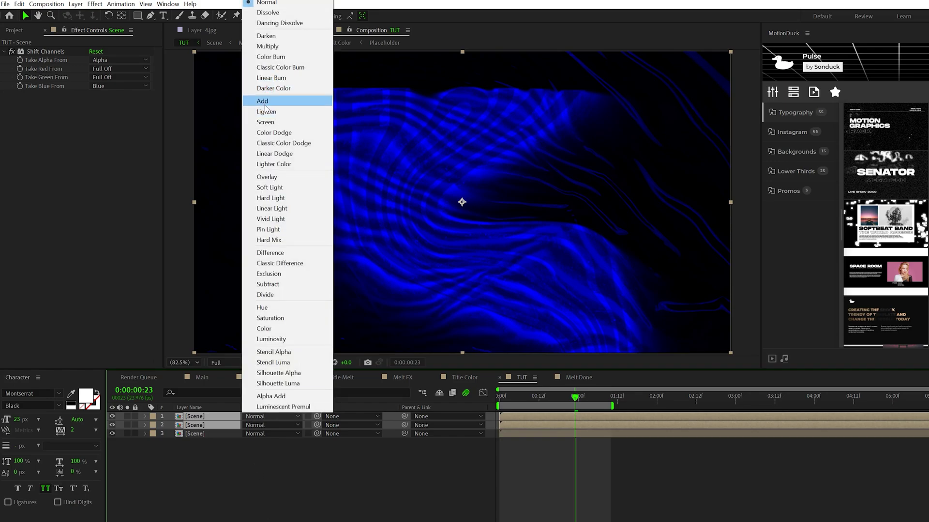
pyautogui.click(279, 120)
# Step: Offset the copies' positions: second layer X 967, top layer Y 547, bottom layer X 973
pyautogui.click(191, 426)
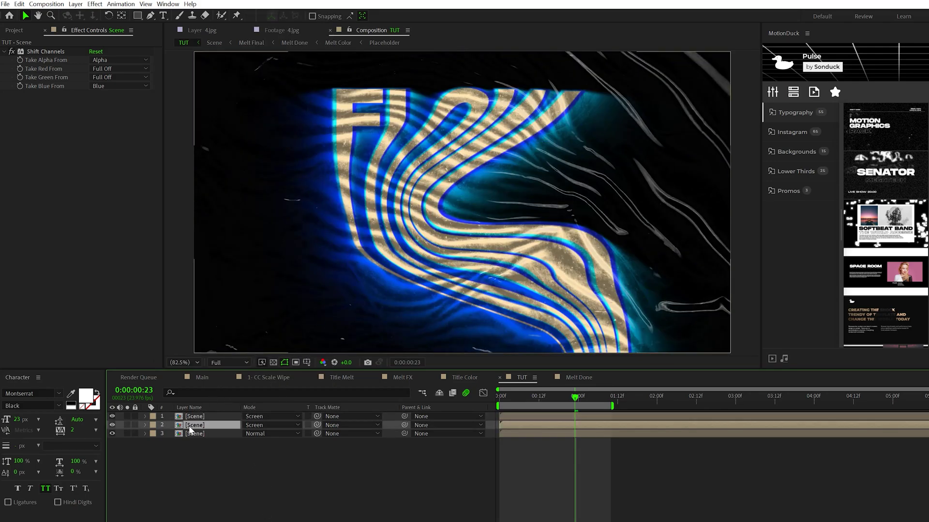
pyautogui.press('p')
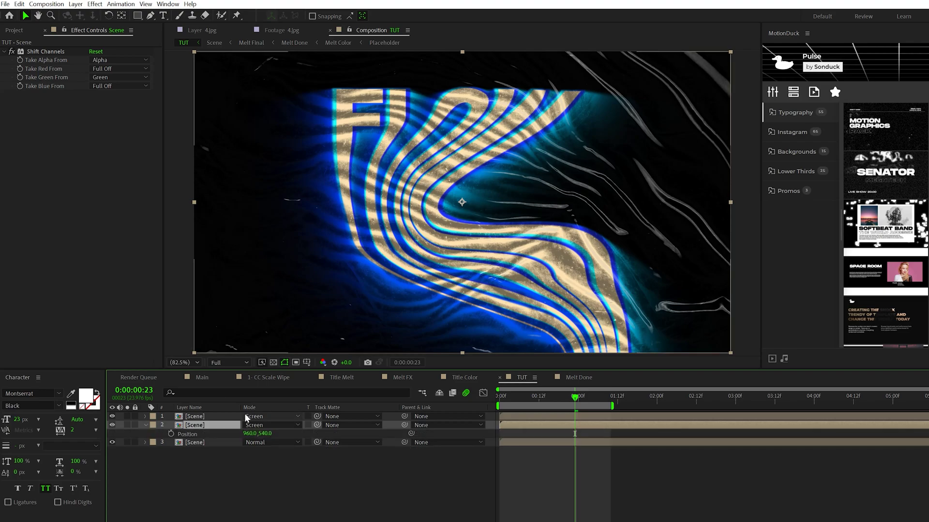
pyautogui.moveTo(248, 434); pyautogui.dragTo(250, 434)
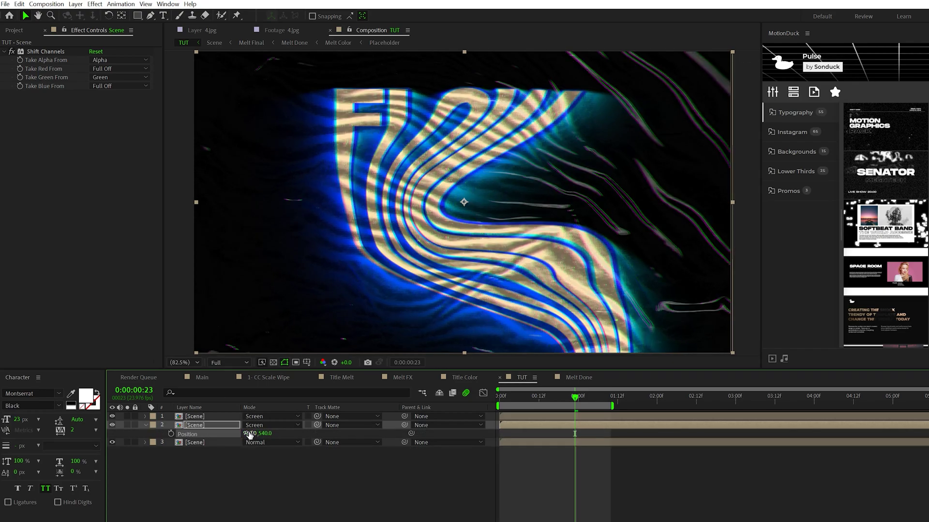
pyautogui.click(208, 416)
pyautogui.press('p')
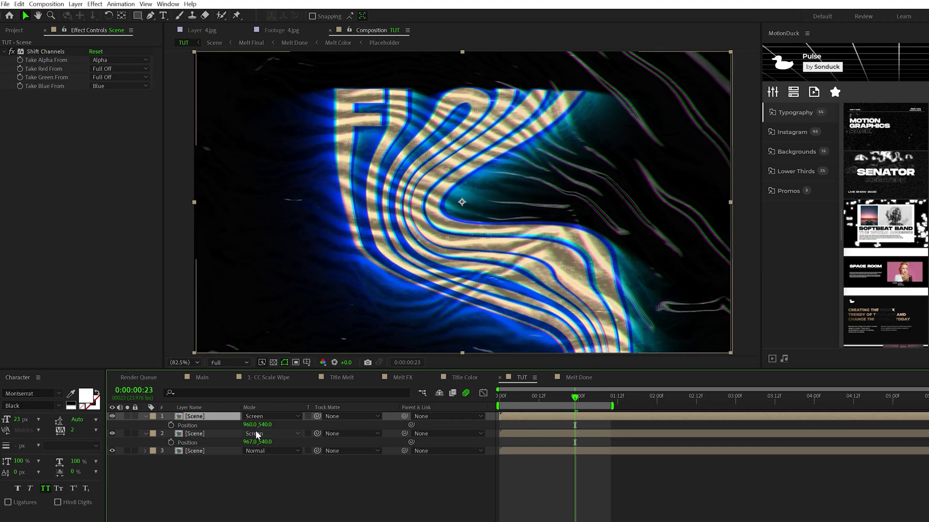
pyautogui.moveTo(262, 427); pyautogui.dragTo(242, 425)
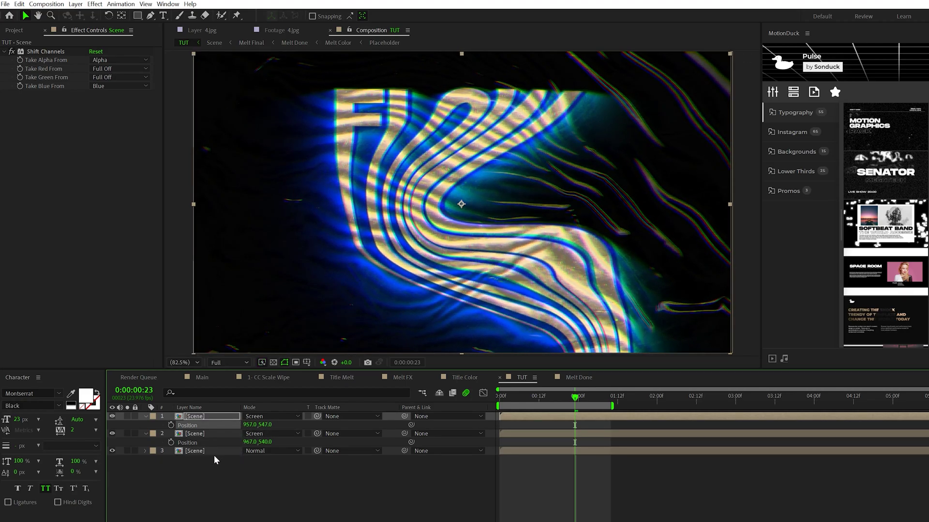
pyautogui.click(196, 452)
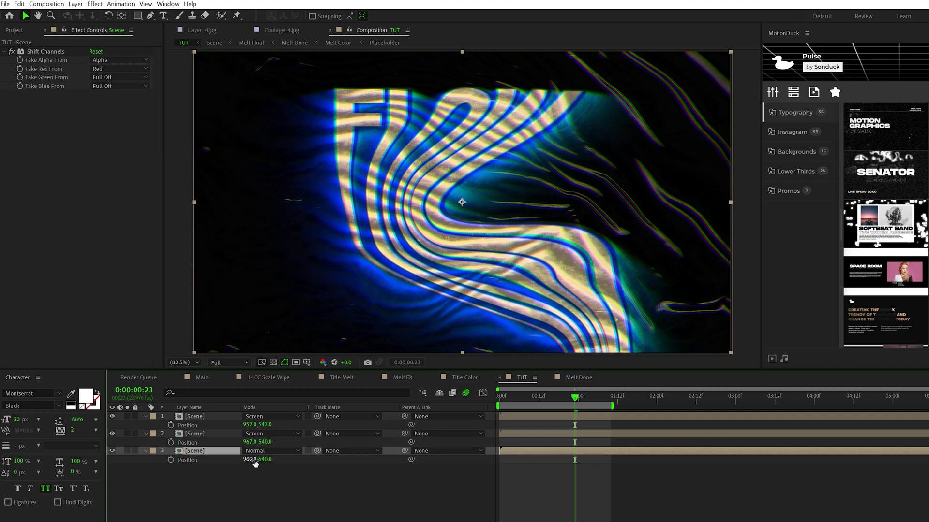
pyautogui.moveTo(255, 460); pyautogui.dragTo(259, 460)
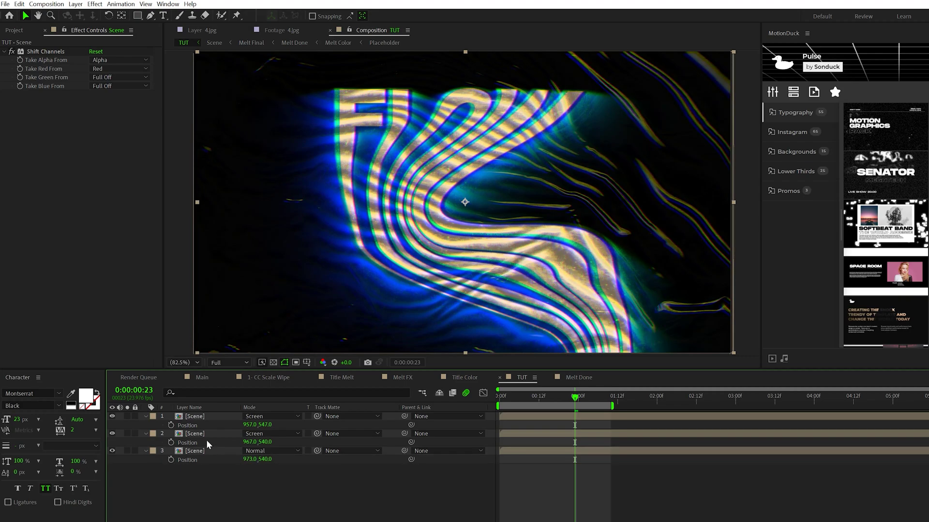
# Step: Add a wiggle(.5,5) Position expression to the second copy, paste it onto the top one, preview
pyautogui.click(171, 443)
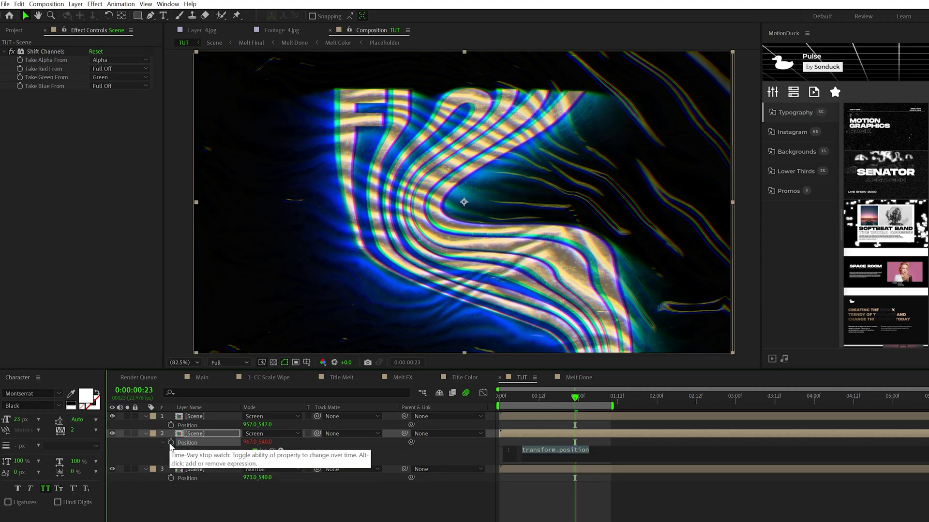
pyautogui.write('wiggle(.5,5')
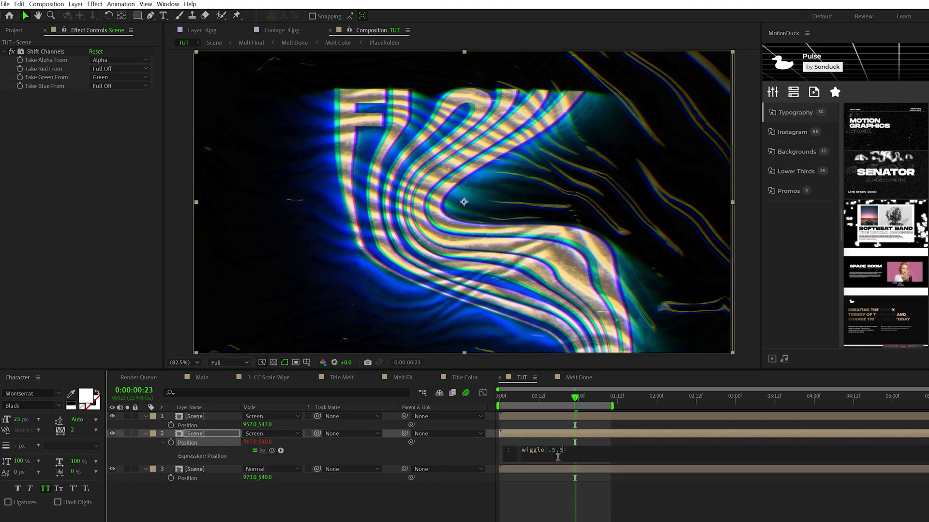
pyautogui.press('KP_Enter')
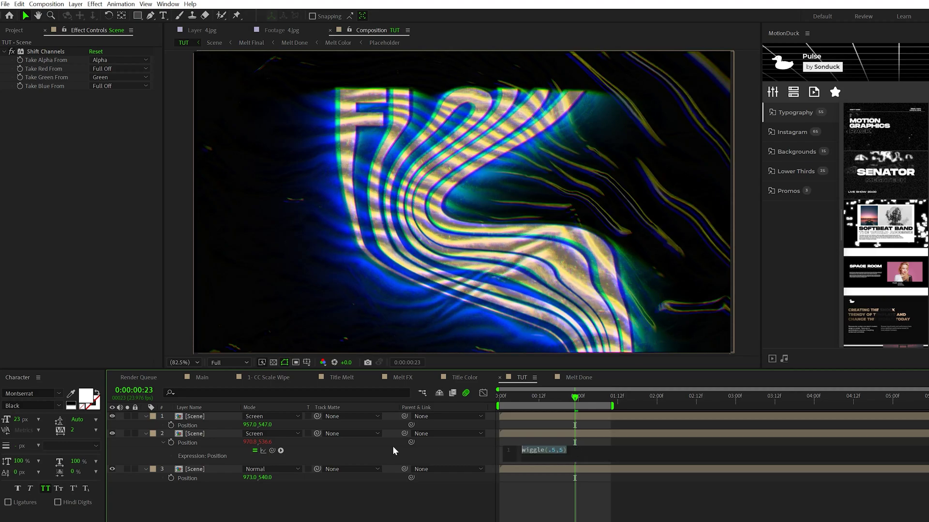
pyautogui.click(189, 425)
pyautogui.hotkey('ctrl', 'v')
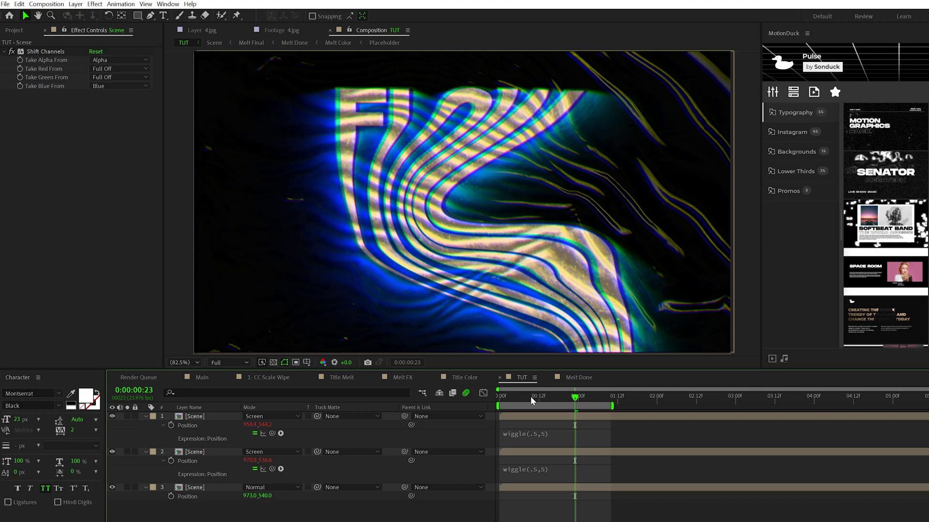
pyautogui.press('space')
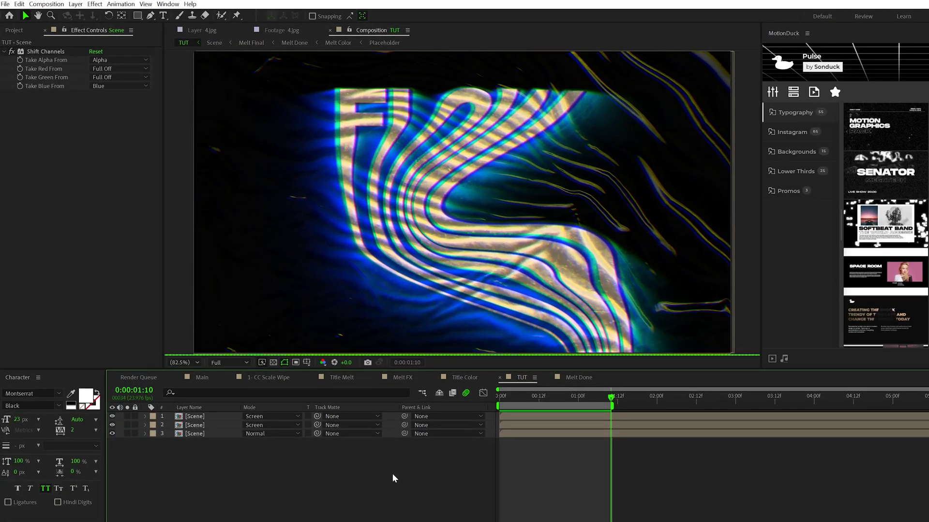
# Step: Create a new adjustment layer and apply Motion Tile to it
pyautogui.click(75, 4)
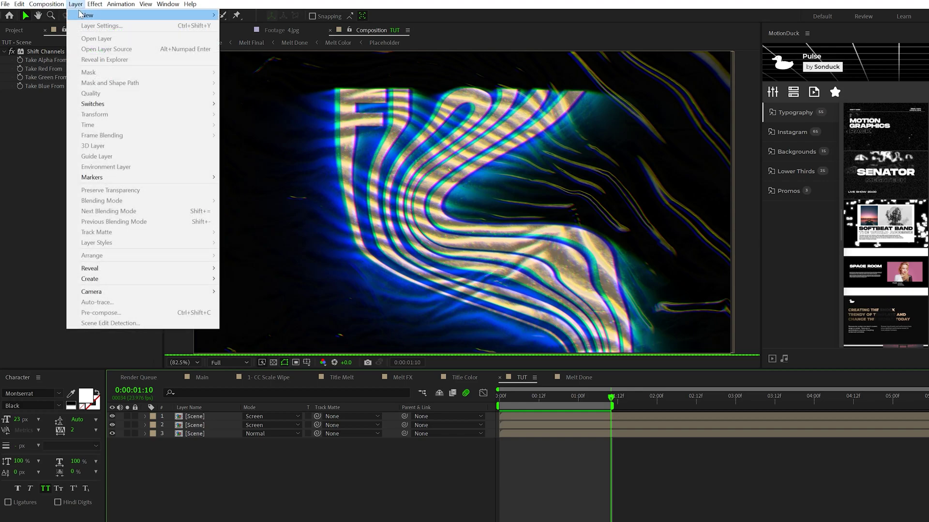
pyautogui.moveTo(85, 12)
pyautogui.click(264, 78)
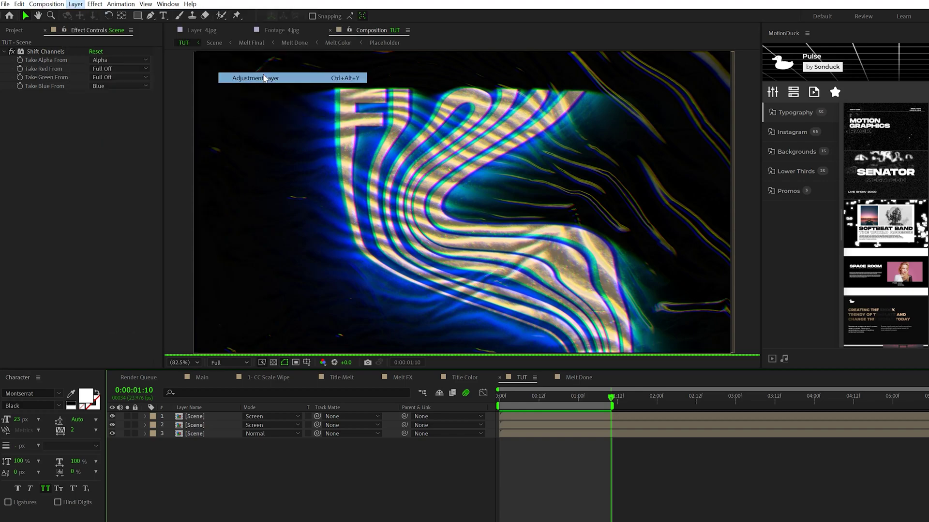
pyautogui.click(95, 4)
pyautogui.moveTo(135, 291)
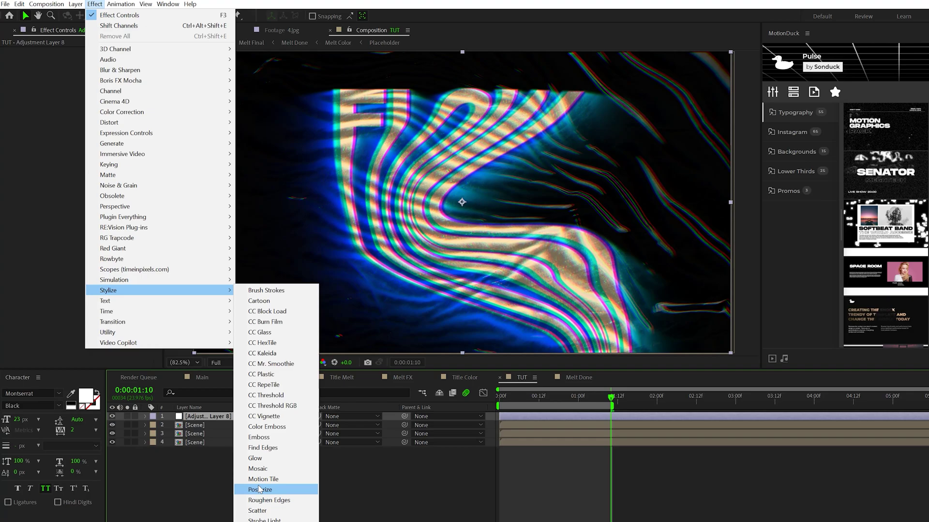
pyautogui.click(259, 479)
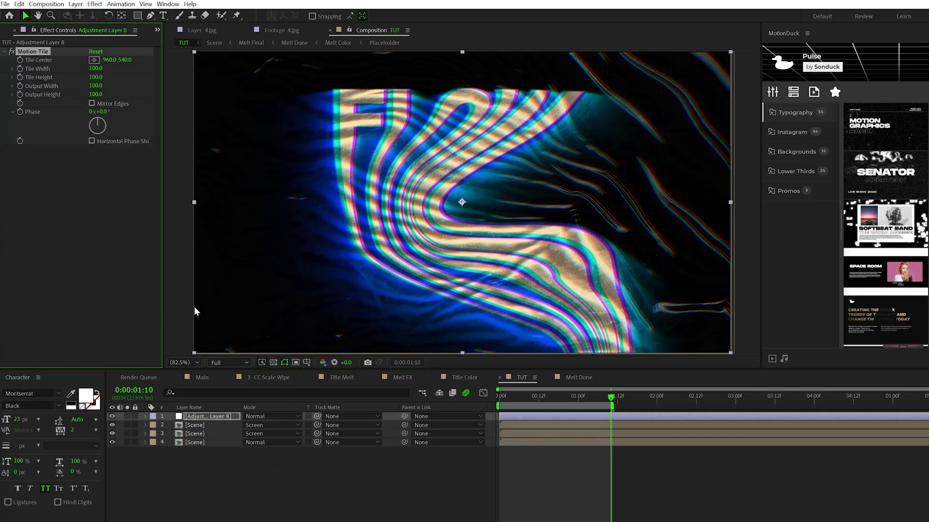
# Step: Drive Tile Center with wiggle(.5,50), set output to 330 by 560 and enable Mirror Edges
pyautogui.keyDown('alt'); pyautogui.click(19, 59); pyautogui.keyUp('alt')
pyautogui.write('wi')
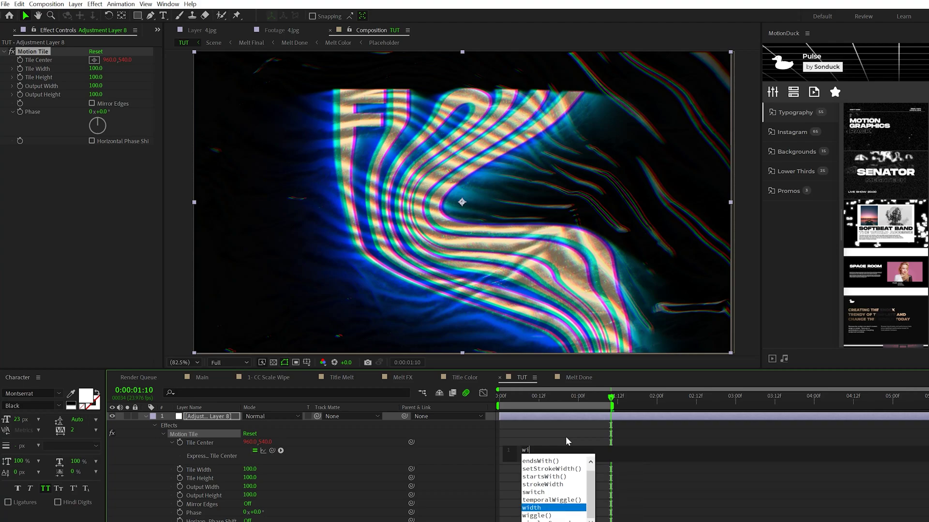
pyautogui.write('ggle')
pyautogui.press('Return')
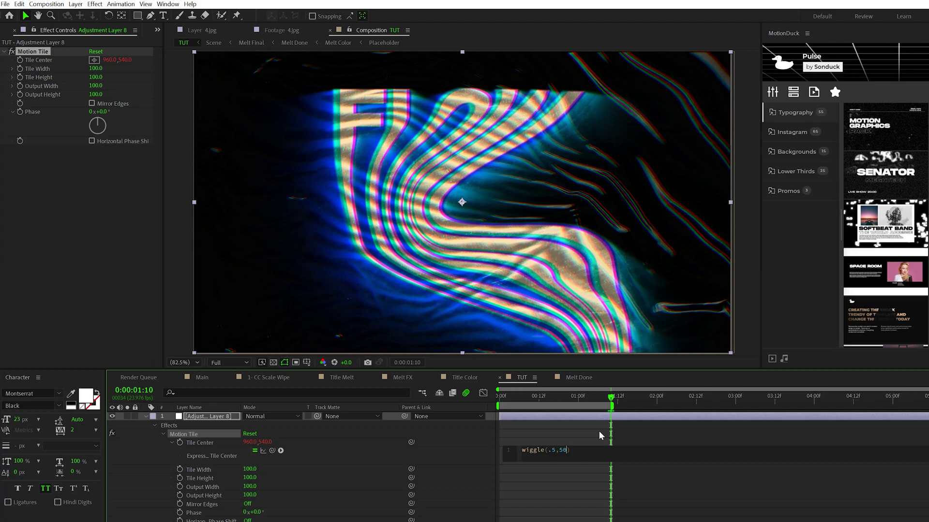
pyautogui.click(635, 429)
pyautogui.press('space')
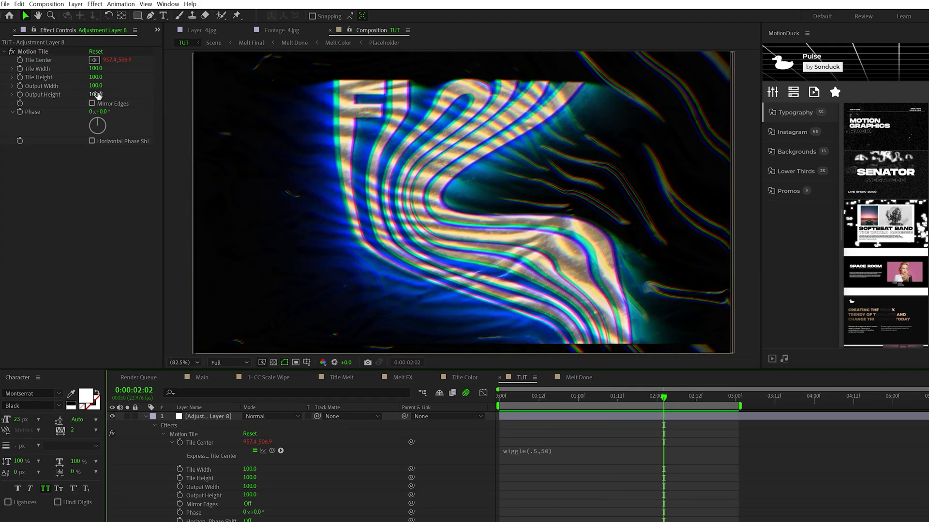
pyautogui.moveTo(95, 85); pyautogui.dragTo(111, 99)
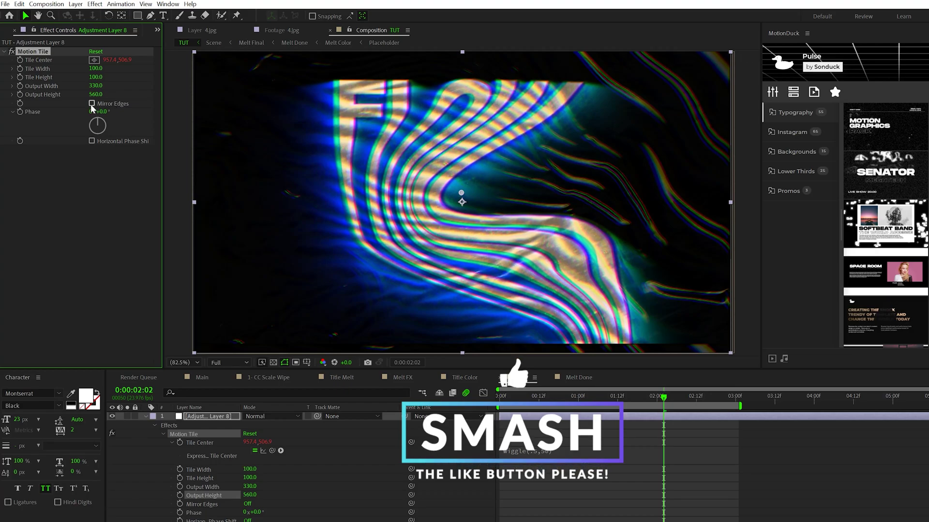
pyautogui.click(102, 262)
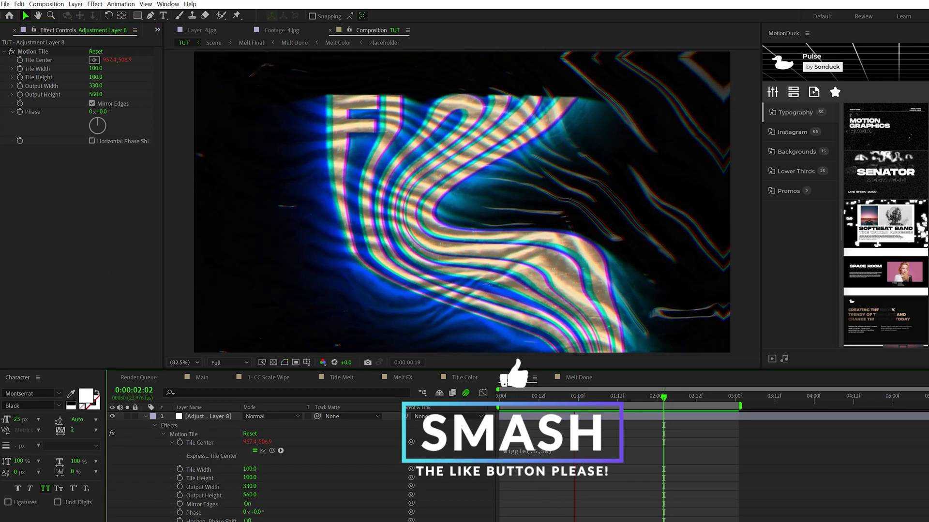